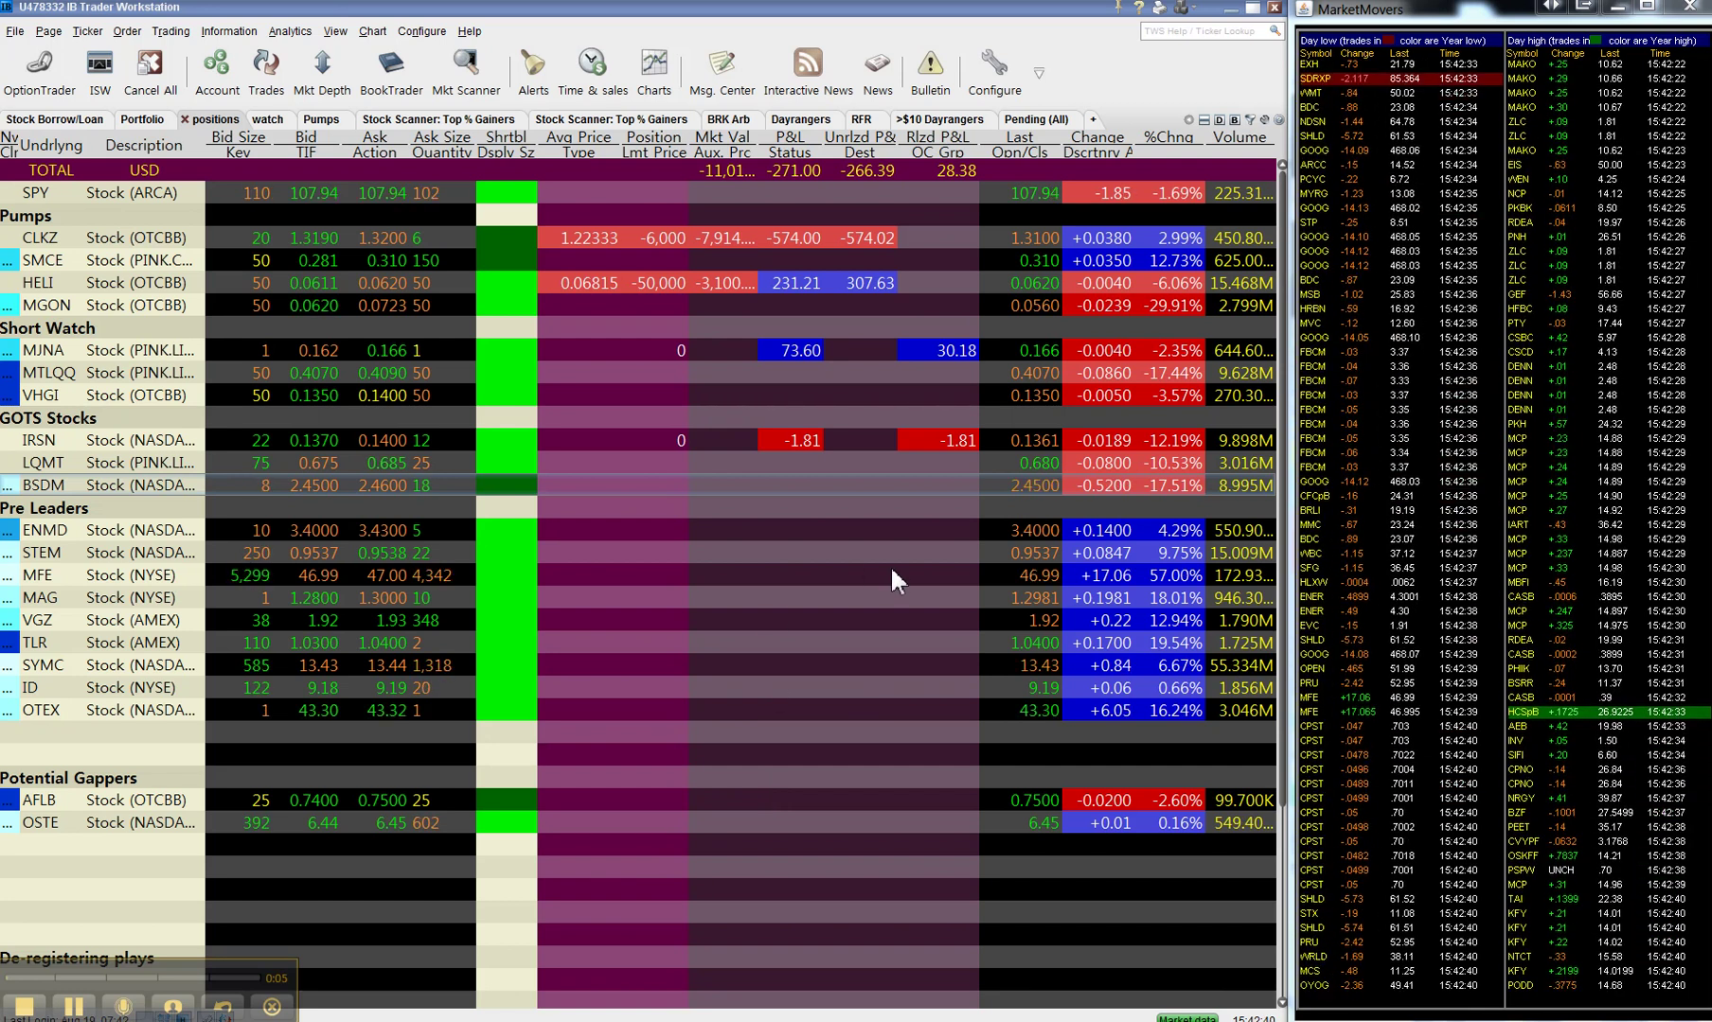
Step: Select MJNA in the TWS watchlist and place its StockCharts daily chart over it
{"action": "left_click", "coordinate": [148, 352]}
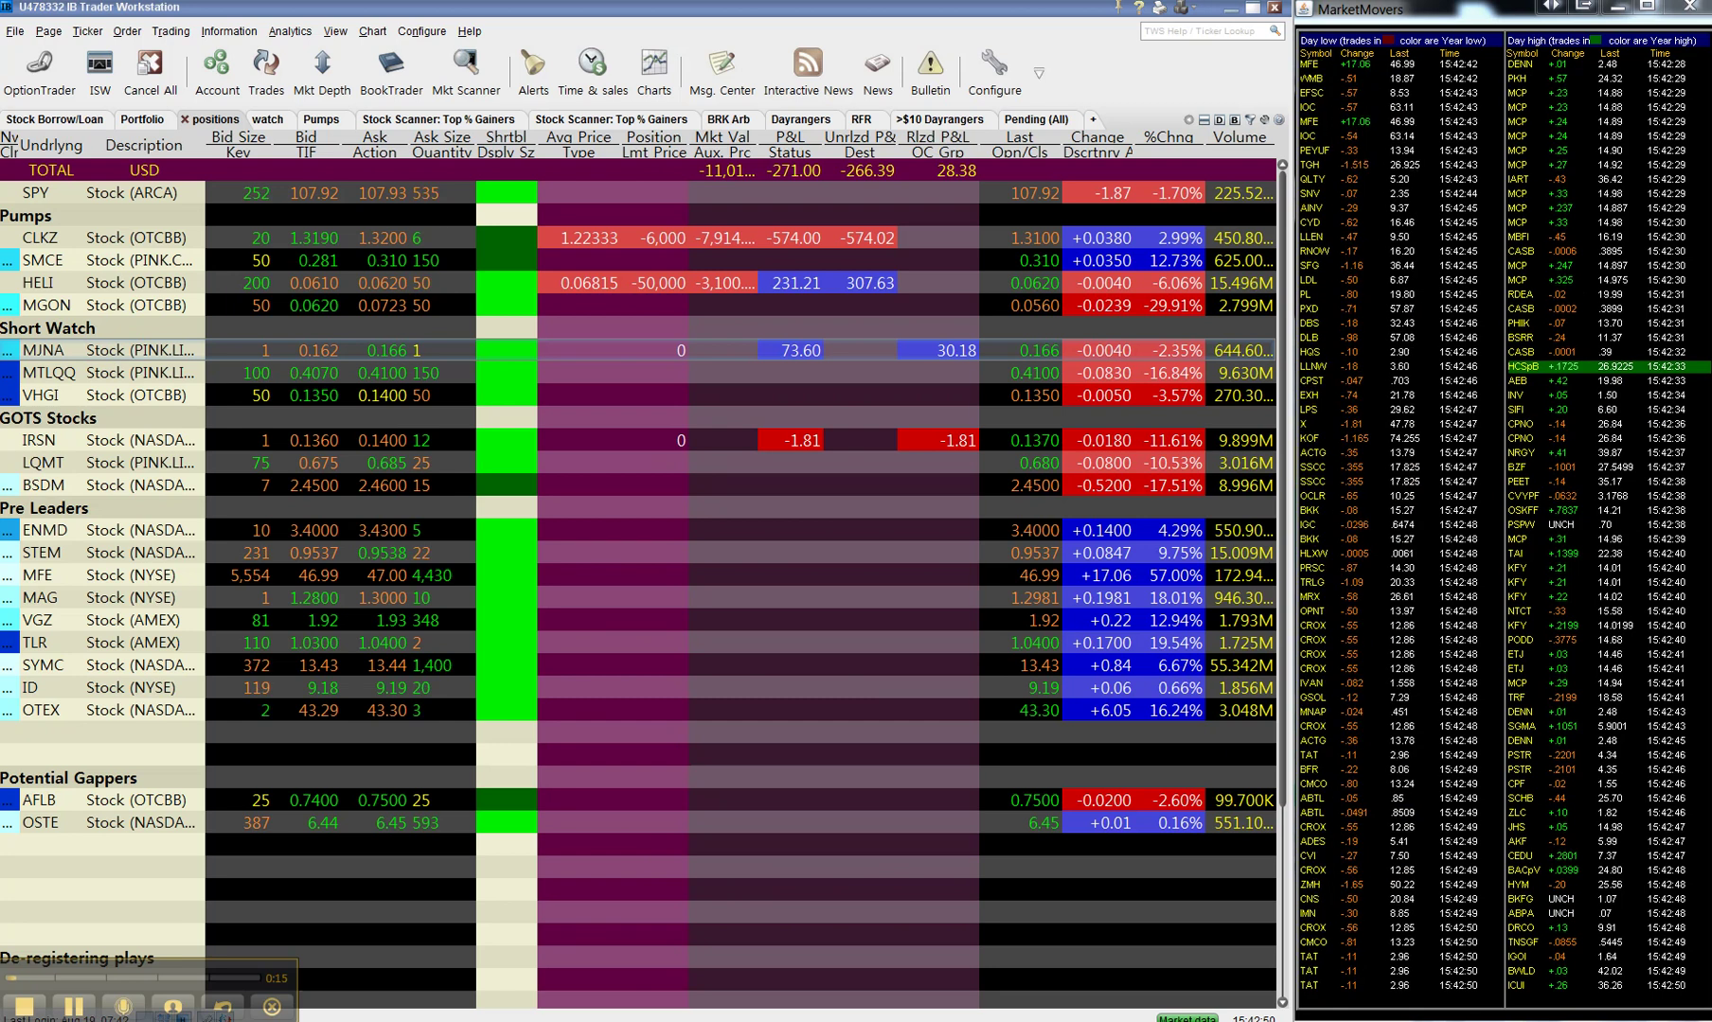
{"action": "key", "text": "alt+Tab"}
{"action": "left_click_drag", "start_coordinate": [1119, 30], "coordinate": [1188, 26]}
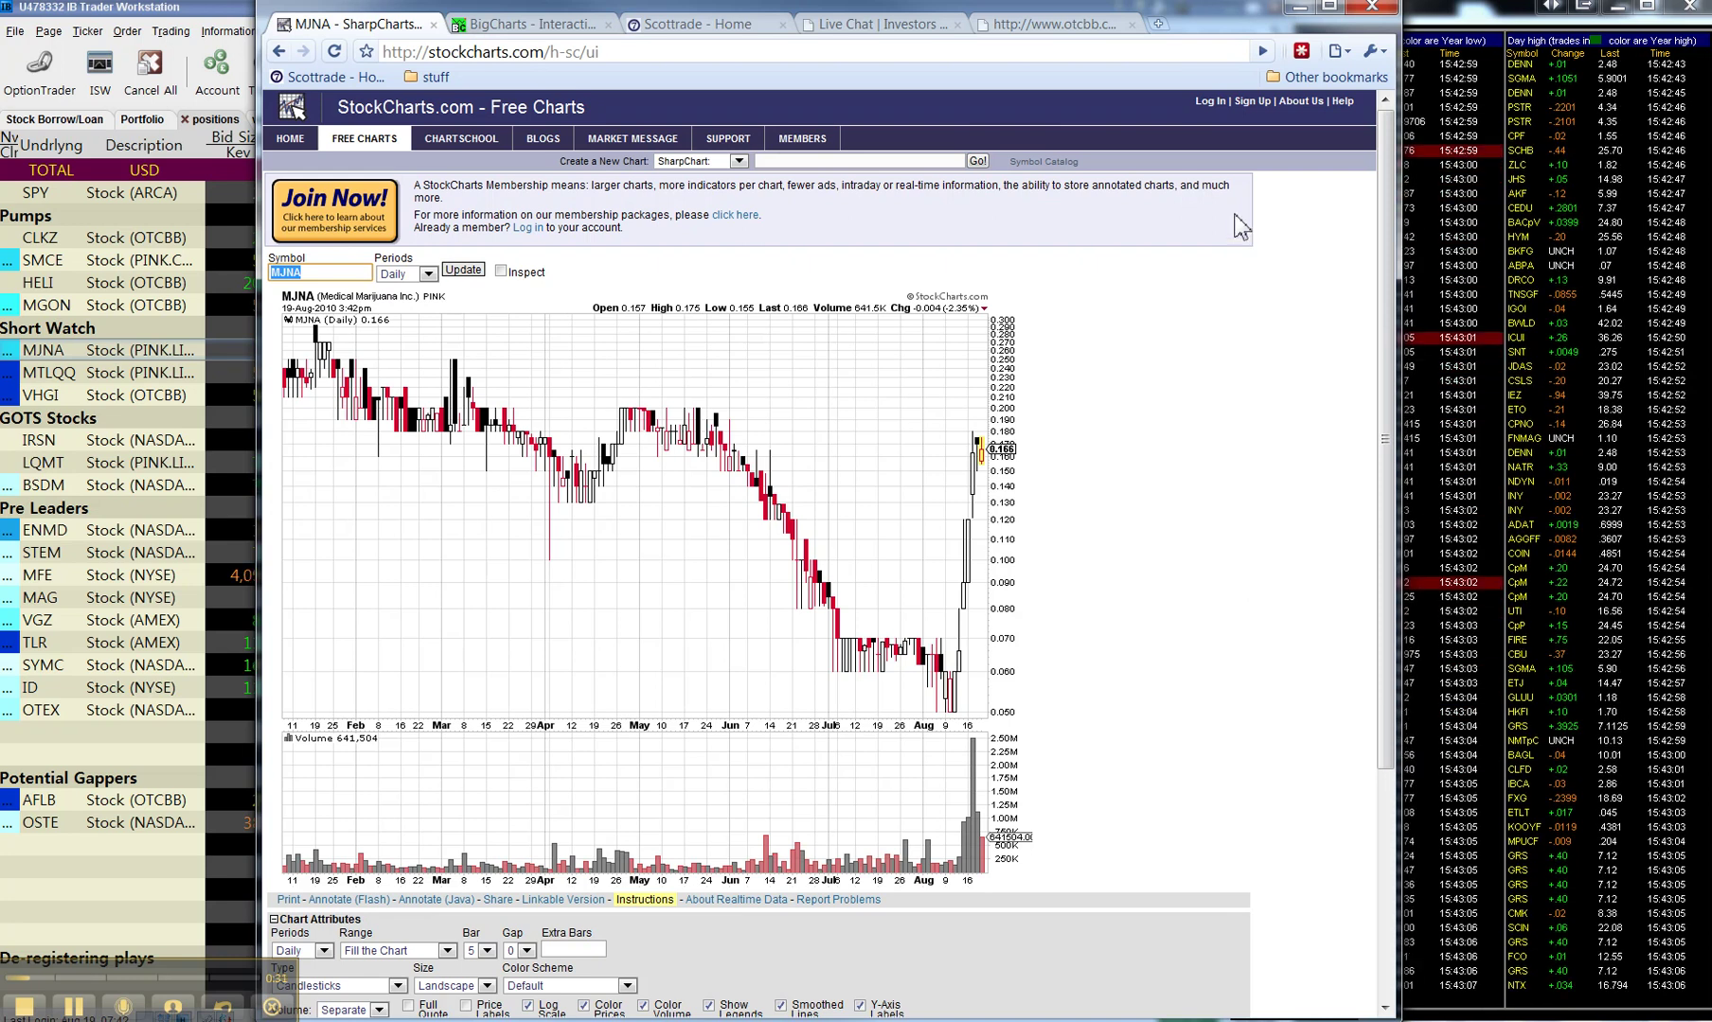
{"action": "type", "text": "SMCE"}
Step: Load the SMCE daily candlestick chart on StockCharts
{"action": "key", "text": "Return"}
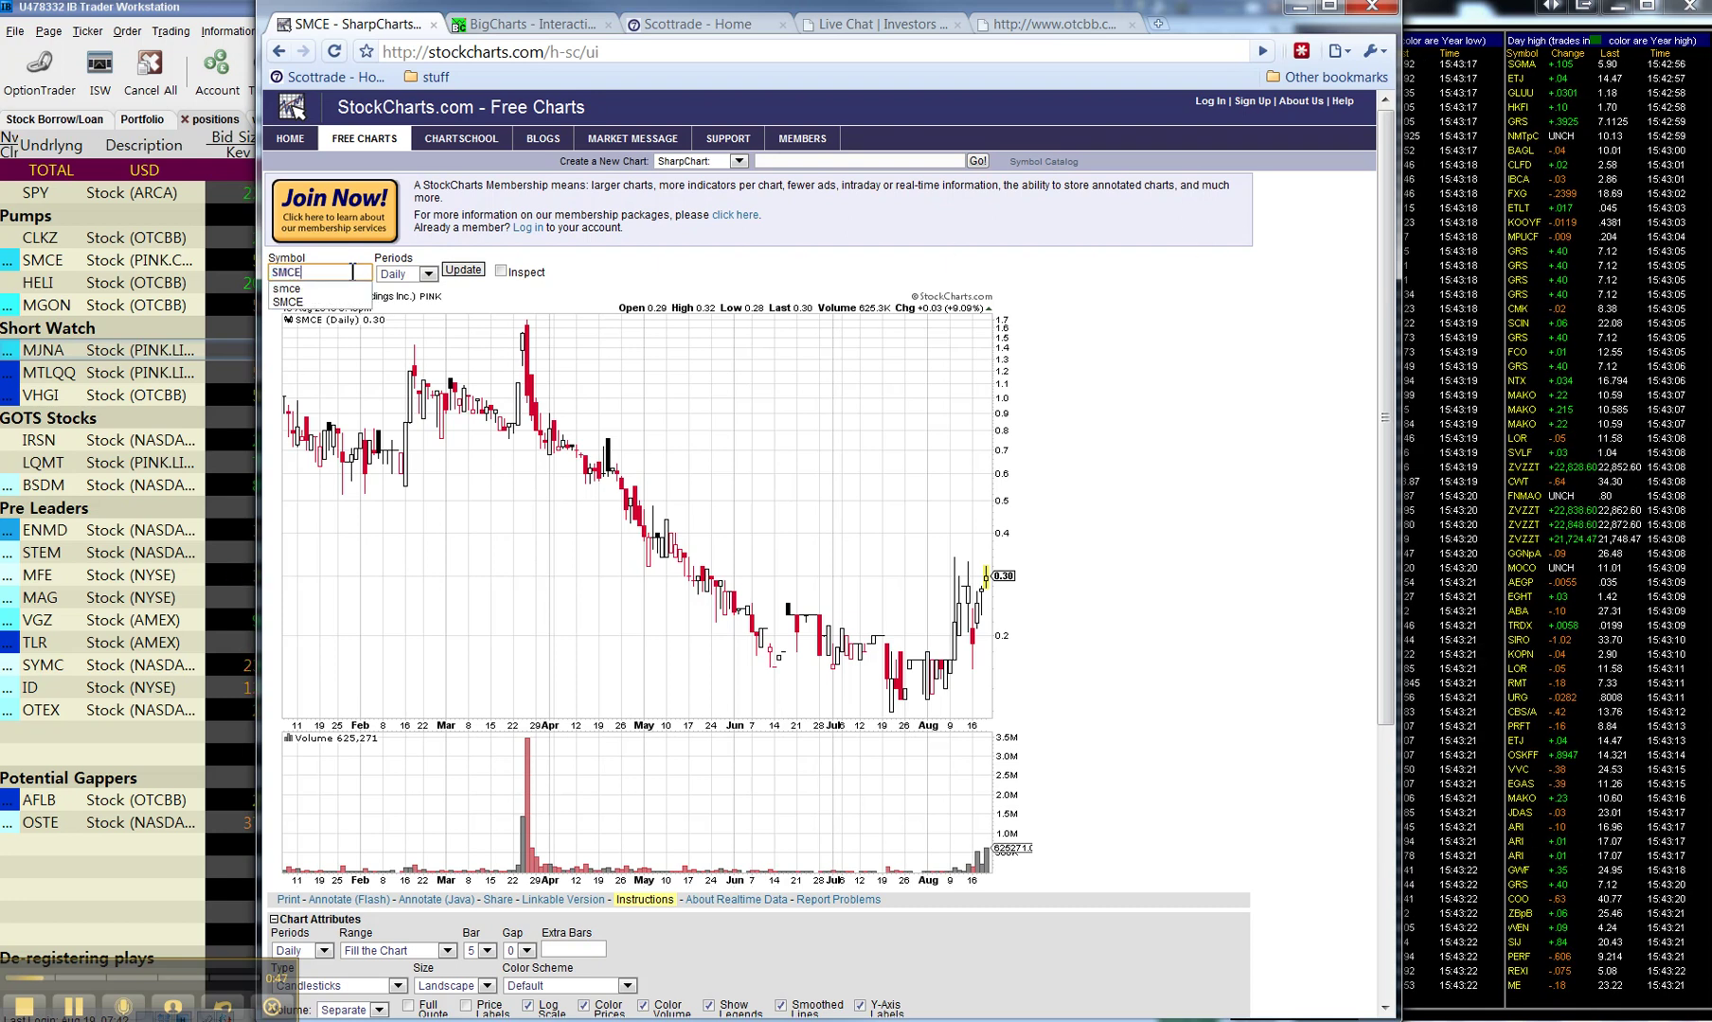
Step: Replace the ticker with MGON to show Megola Inc.'s daily chart
{"action": "double_click", "coordinate": [308, 272]}
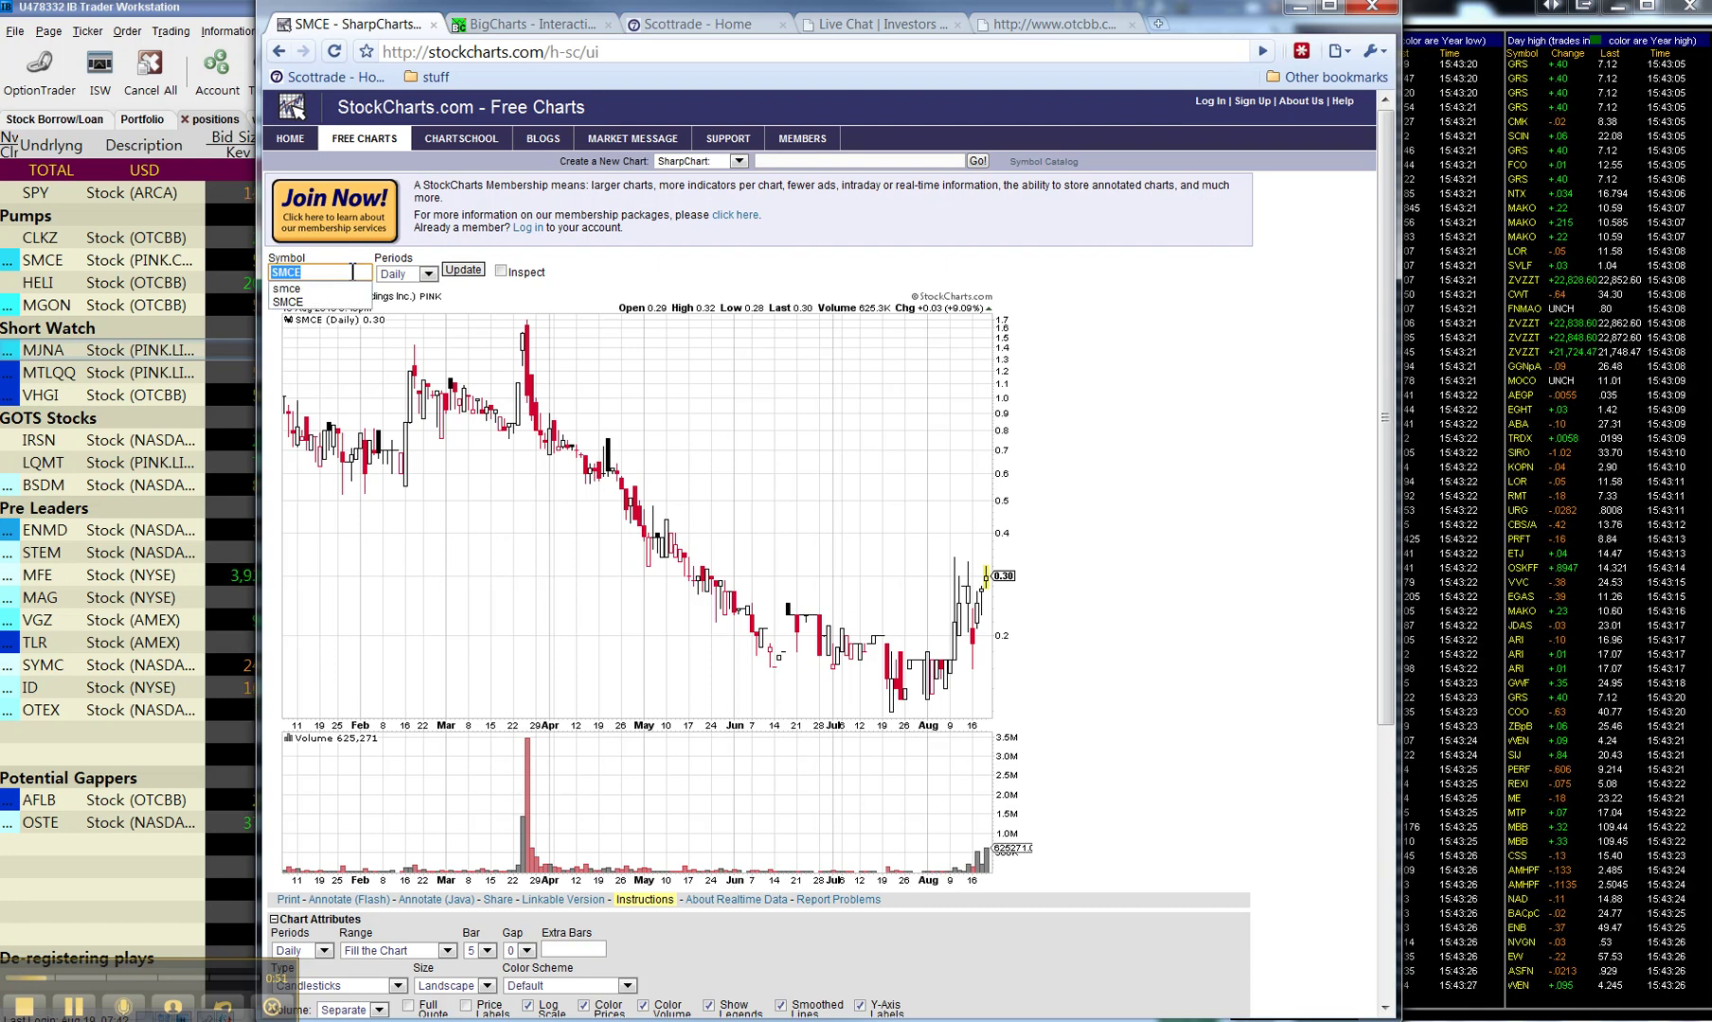
{"action": "type", "text": "mgon"}
{"action": "key", "text": "Return"}
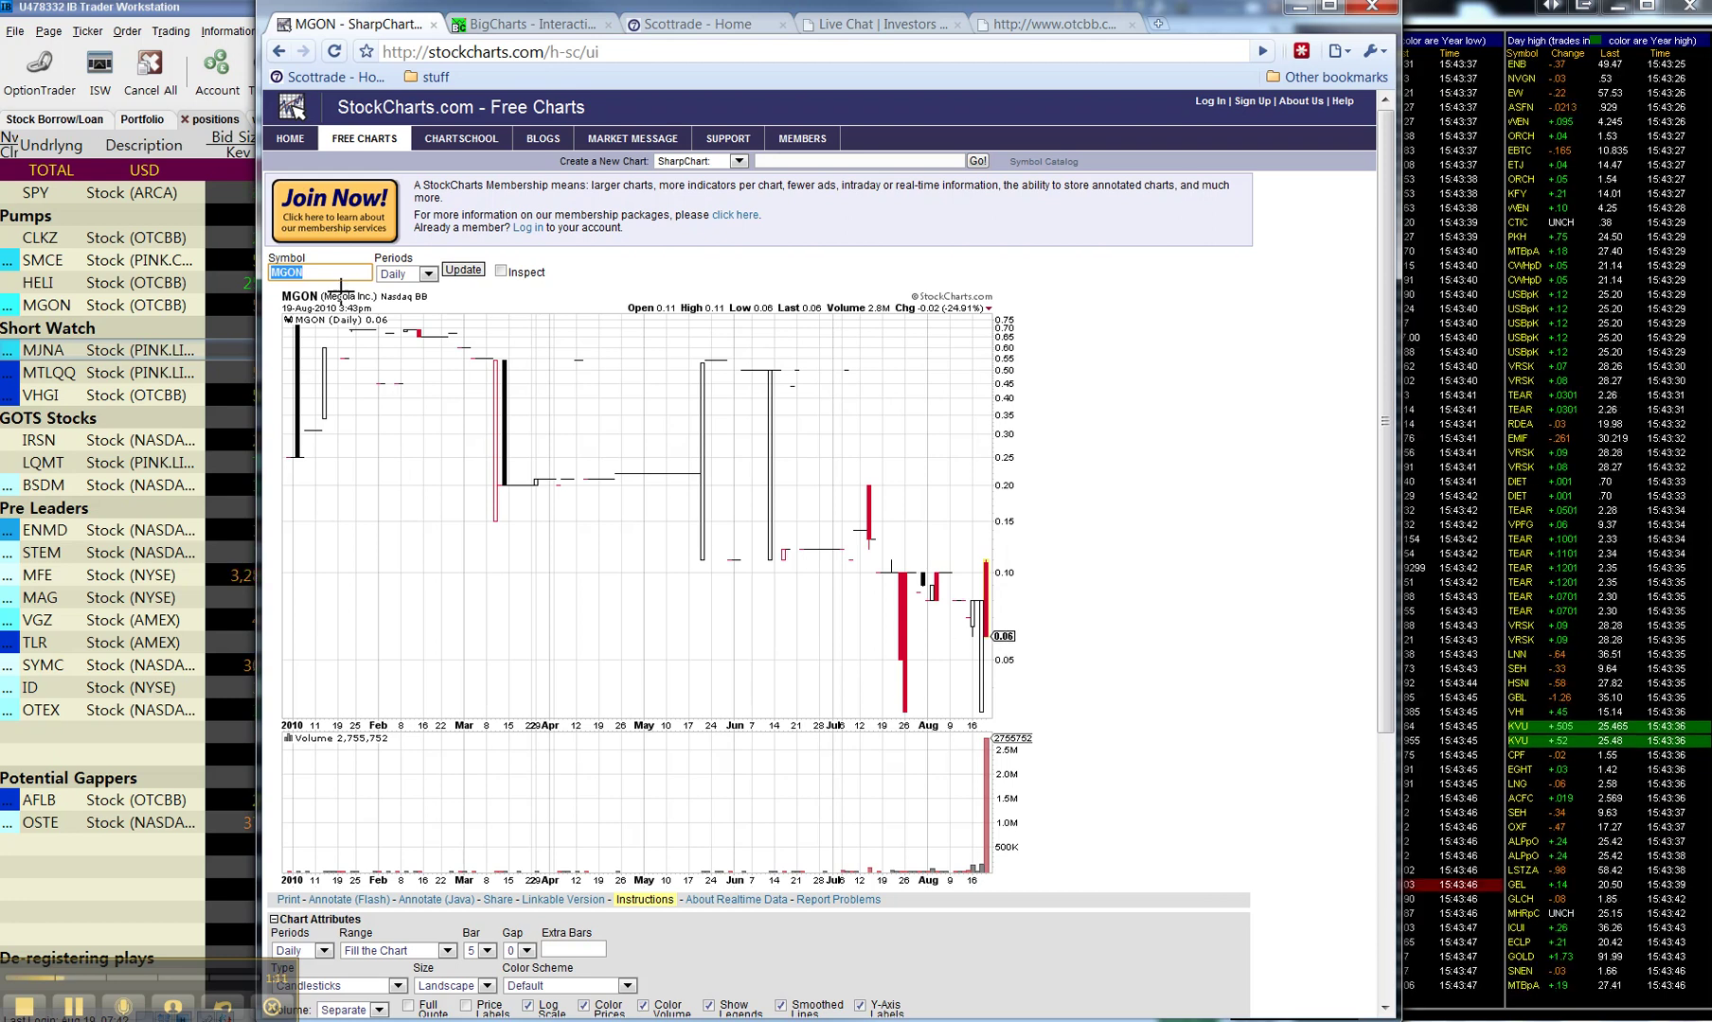
Step: Review HELI's daily chart, then switch to IRSN (Irvine Sensors) on StockCharts
{"action": "key", "text": "Down"}
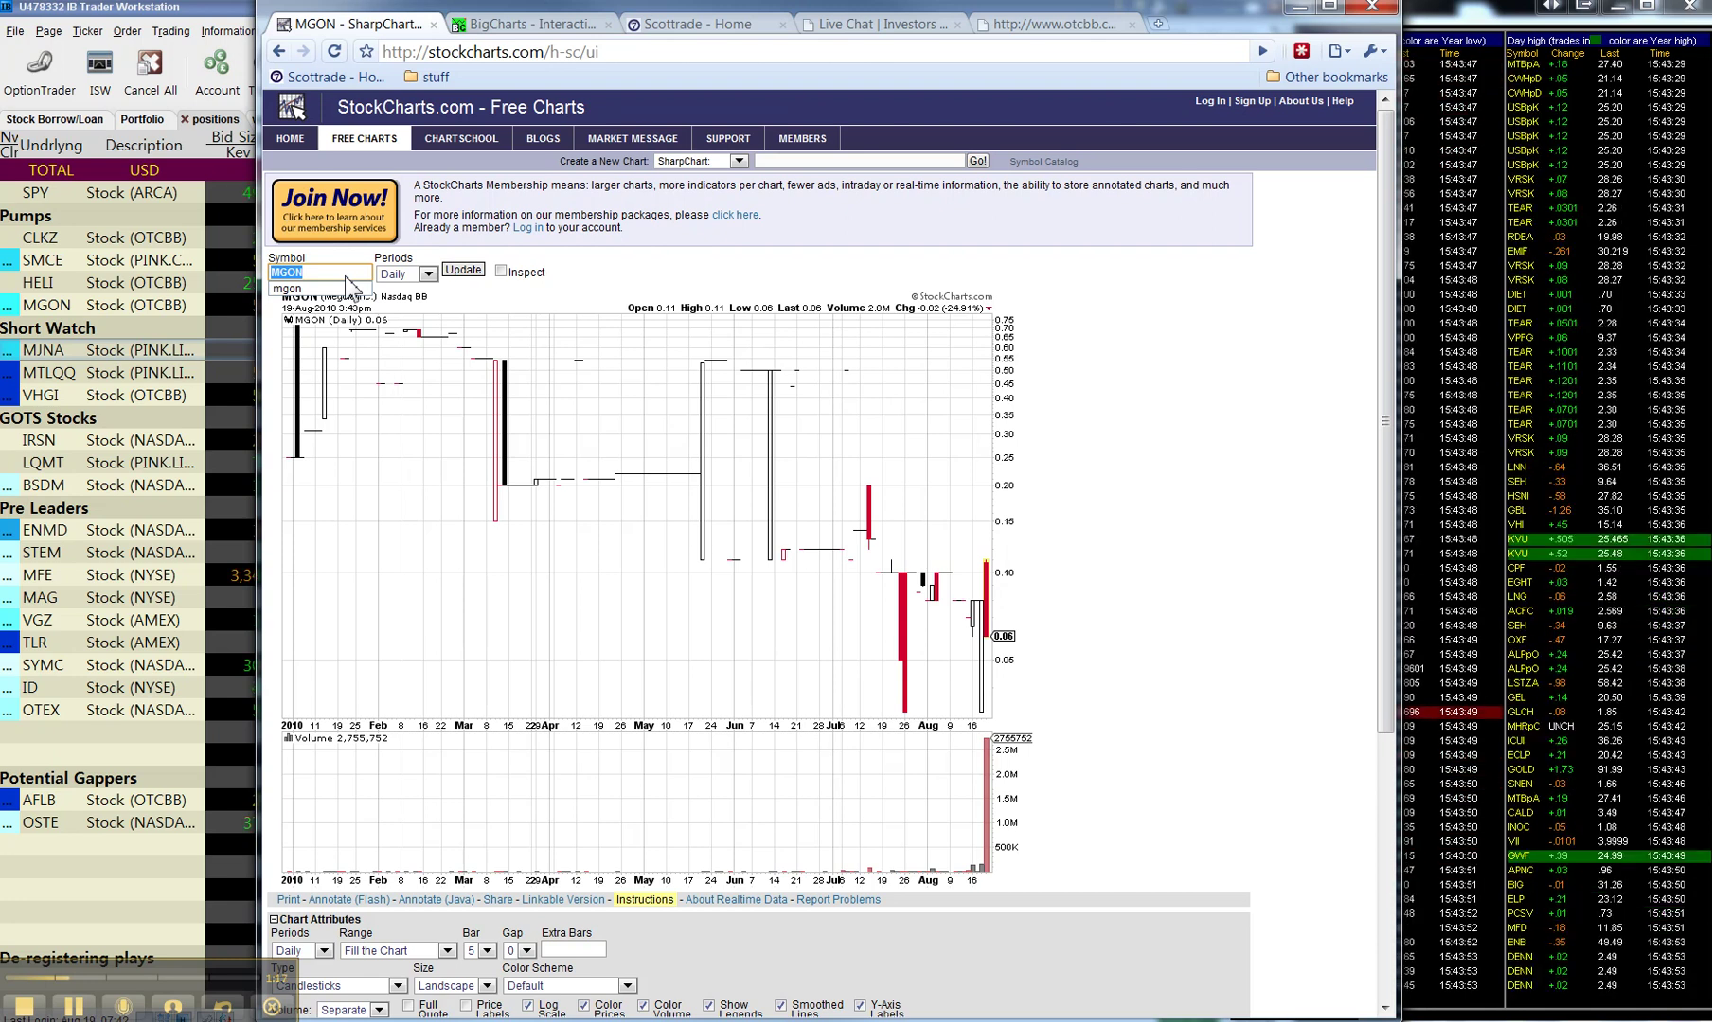
{"action": "type", "text": "heli"}
{"action": "key", "text": "Return"}
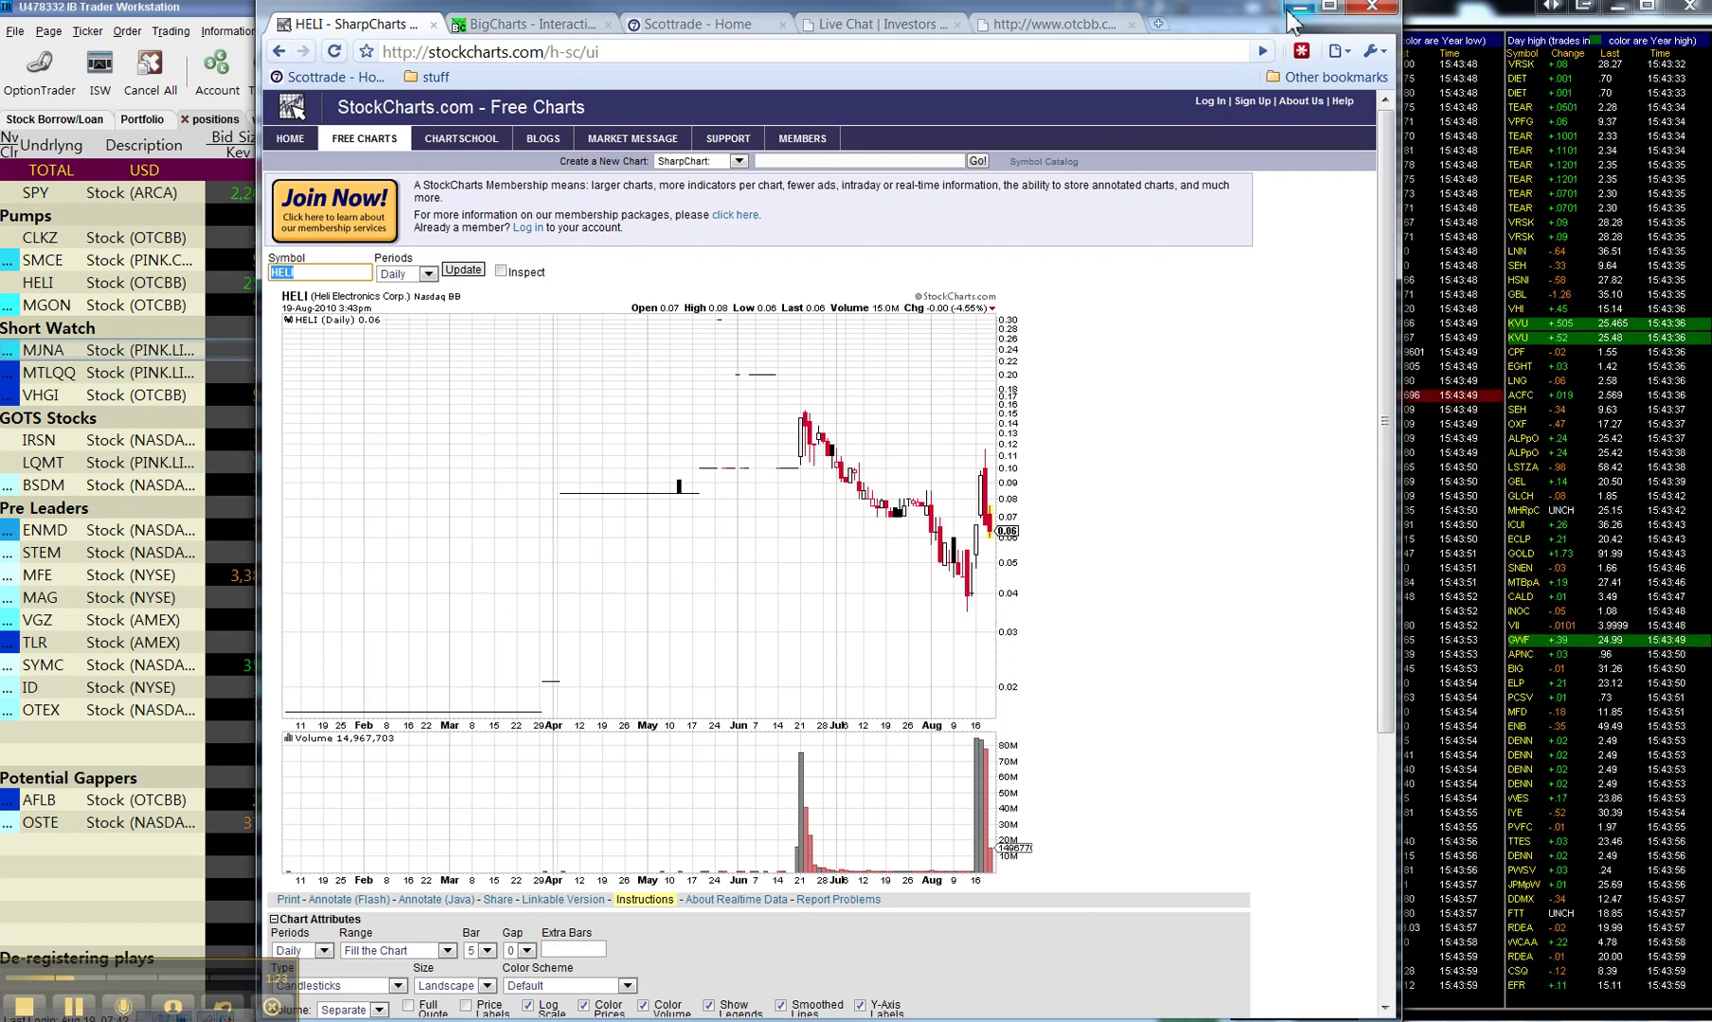
{"action": "type", "text": "irsn"}
{"action": "key", "text": "Return"}
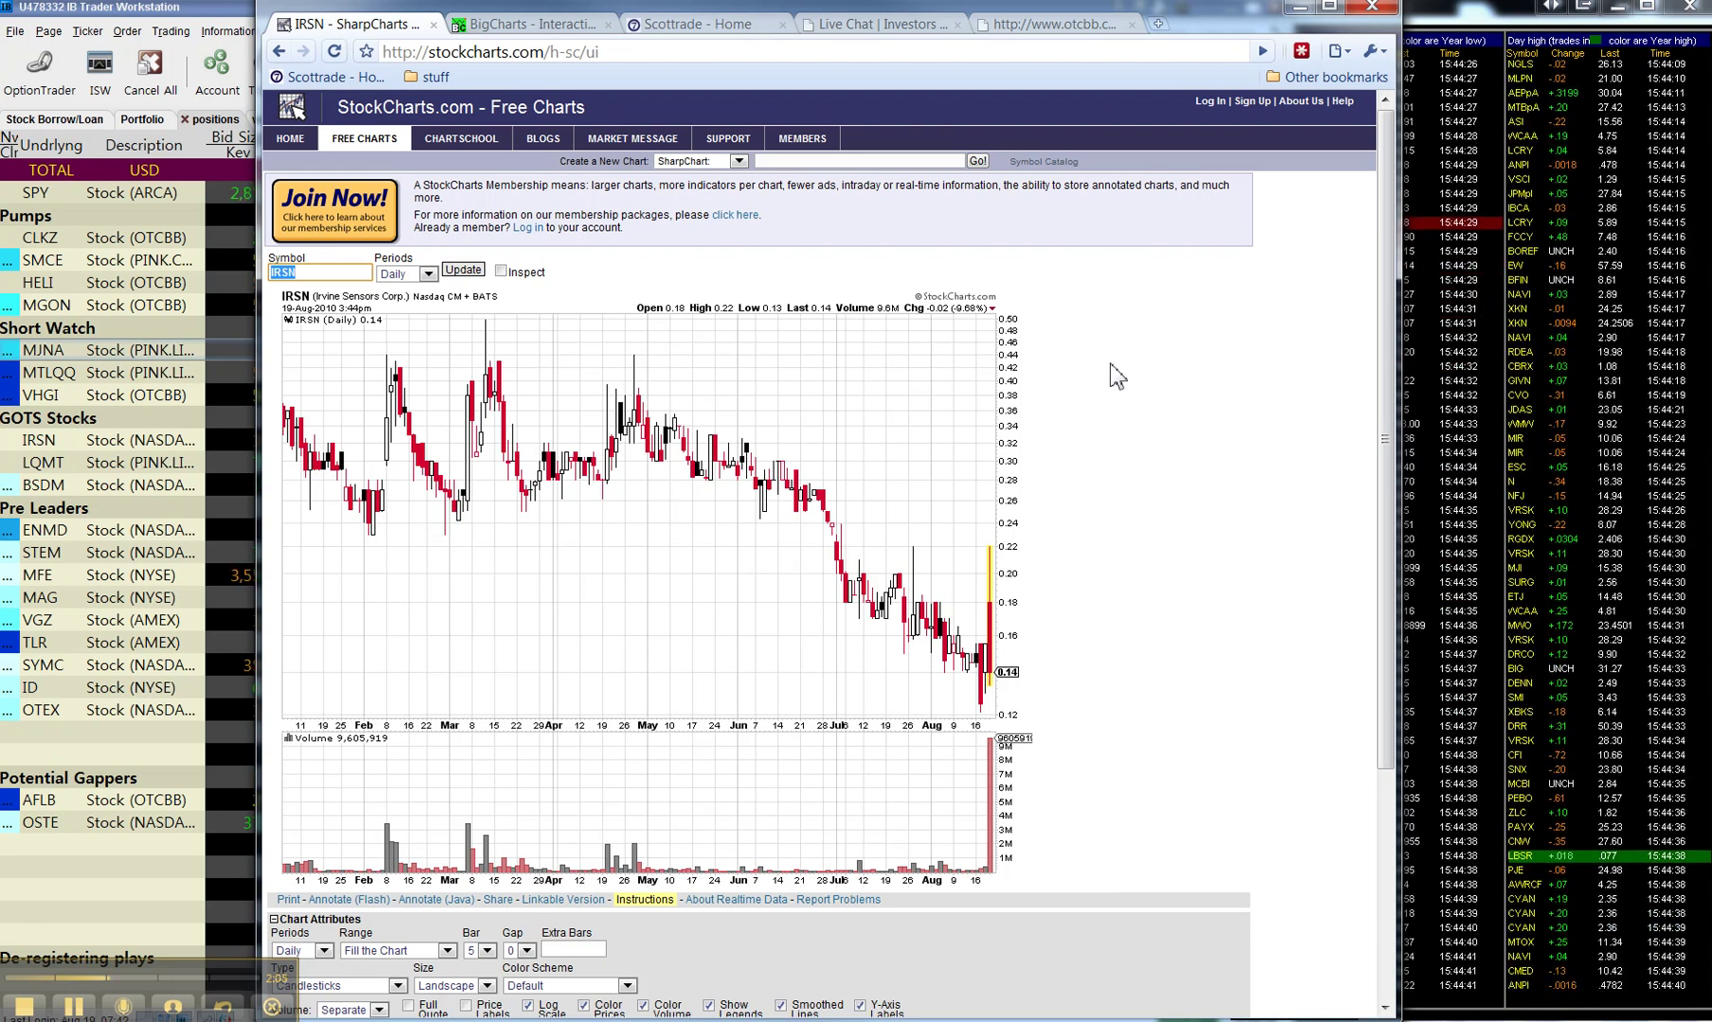
Step: Select CLKZ in TWS, review its StockCharts daily chart, then minimize the browser
{"action": "left_click", "coordinate": [1318, 13]}
{"action": "left_click", "coordinate": [138, 242]}
{"action": "left_click", "coordinate": [160, 739]}
{"action": "type", "text": "CLKZ"}
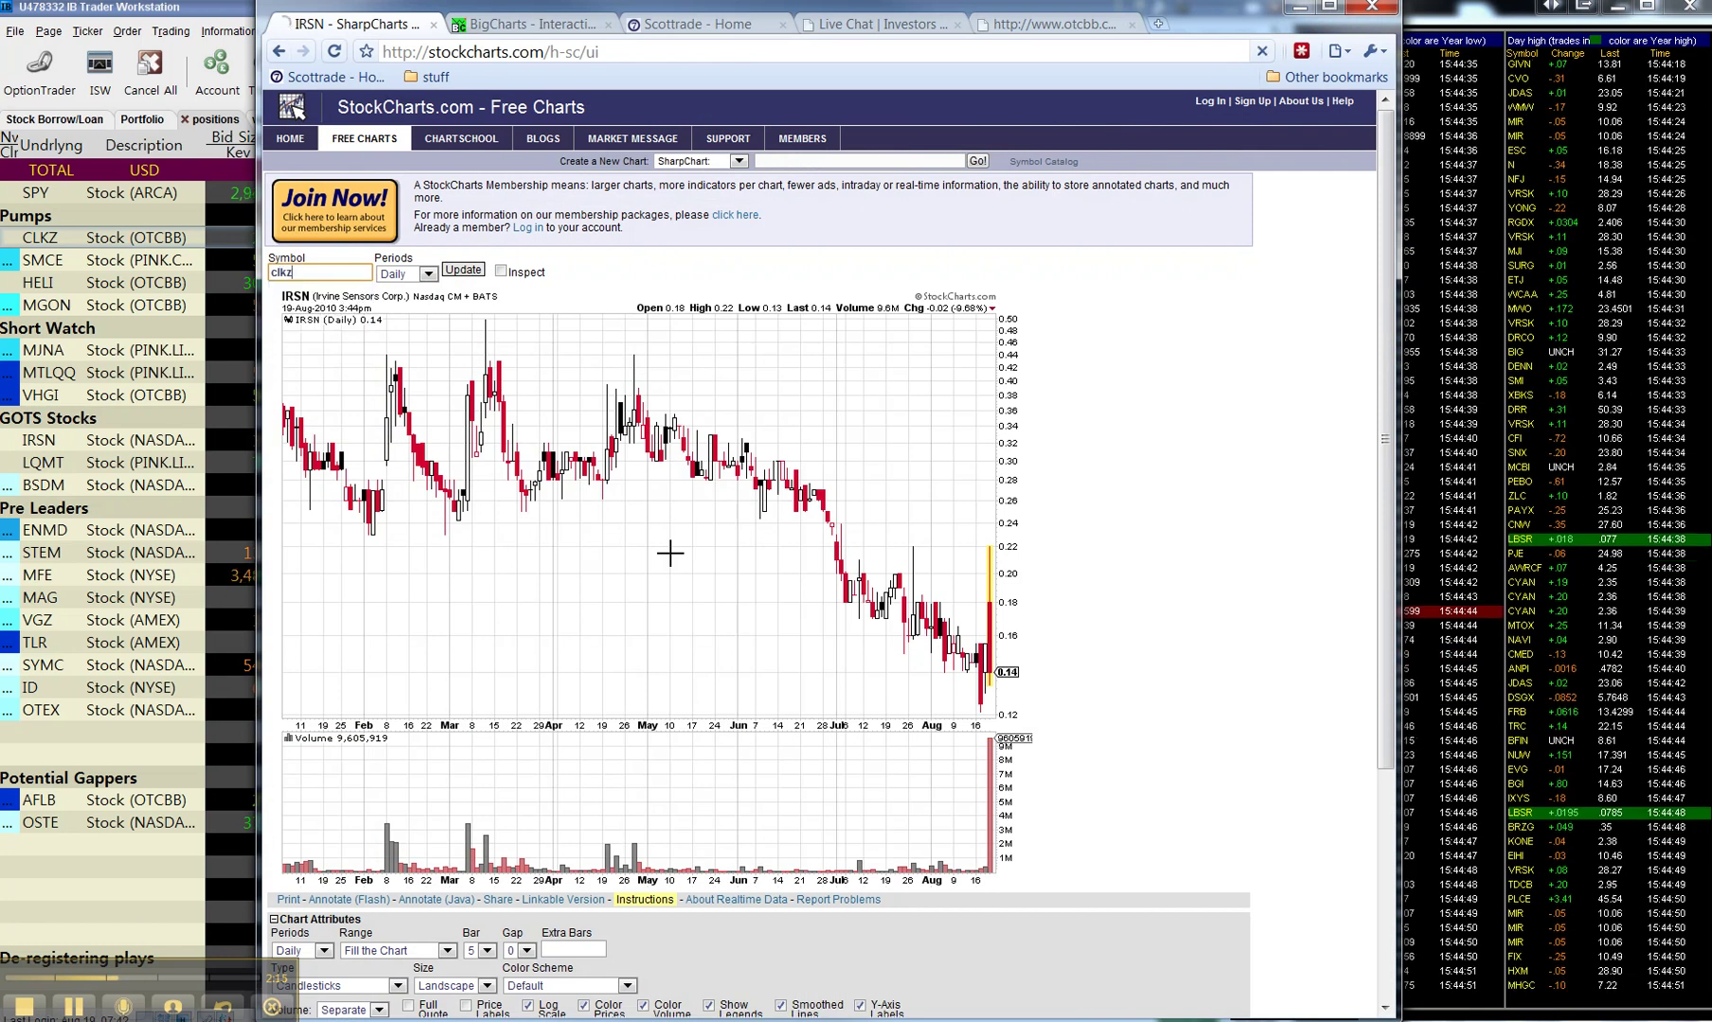
{"action": "key", "text": "Return"}
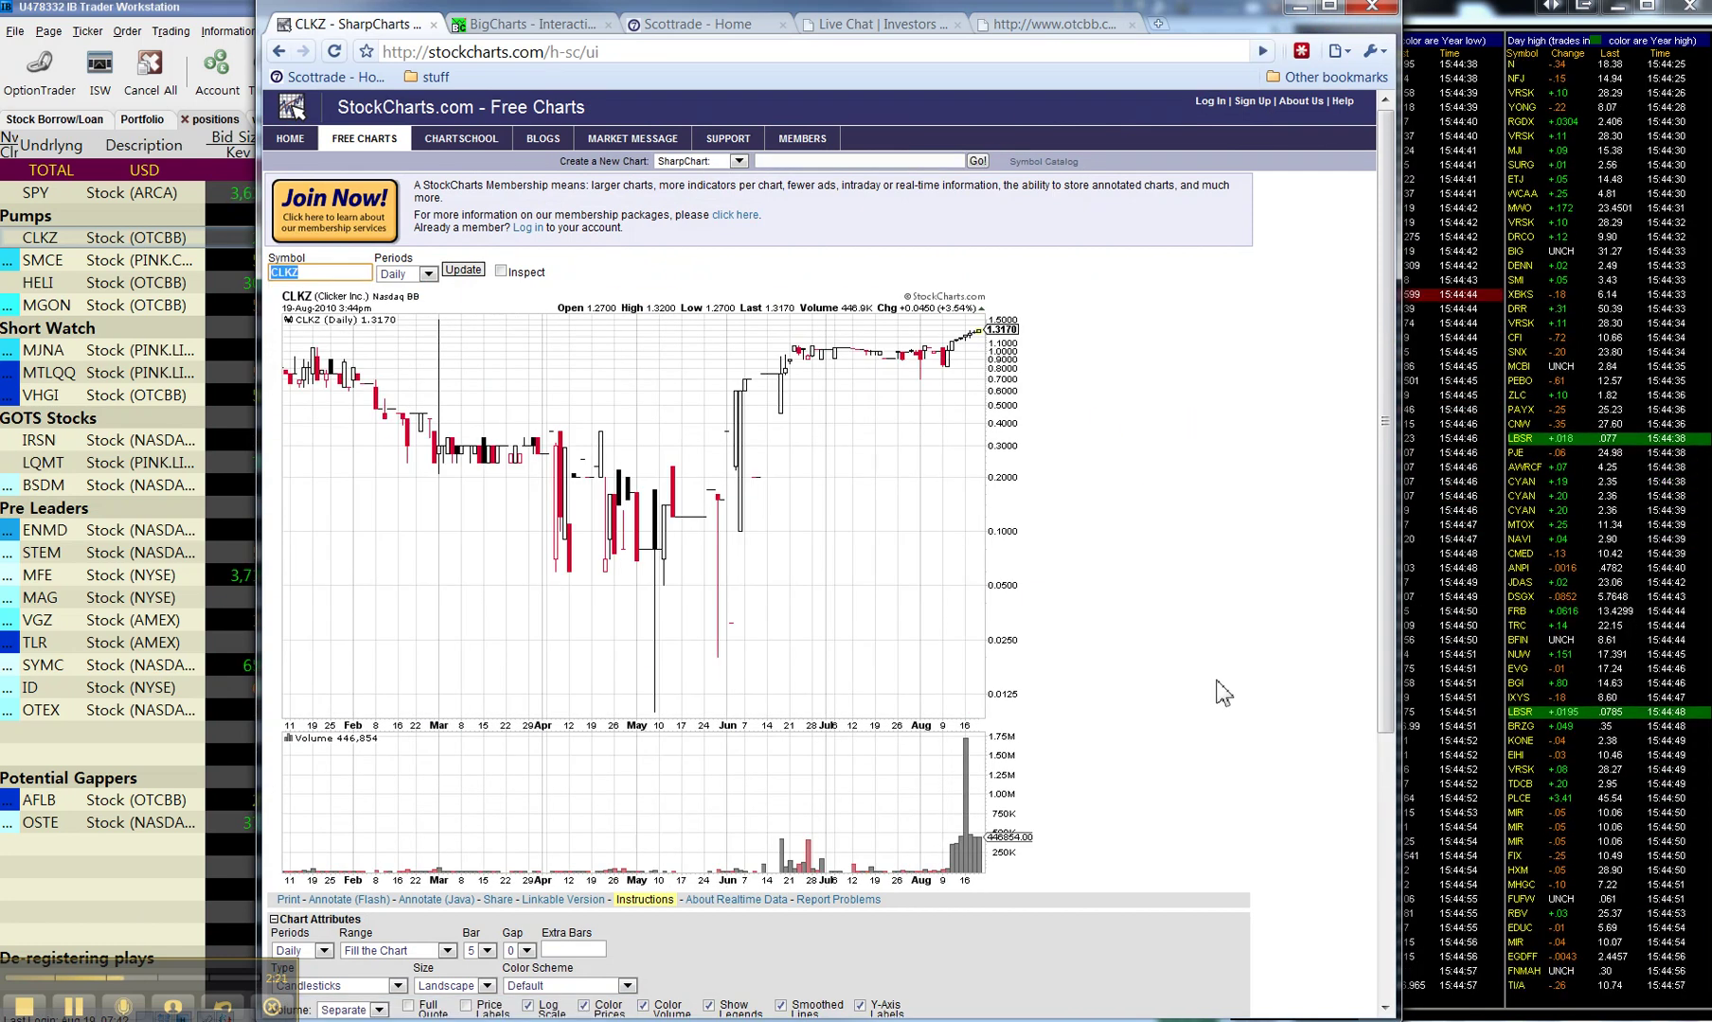
{"action": "left_click", "coordinate": [1307, 19]}
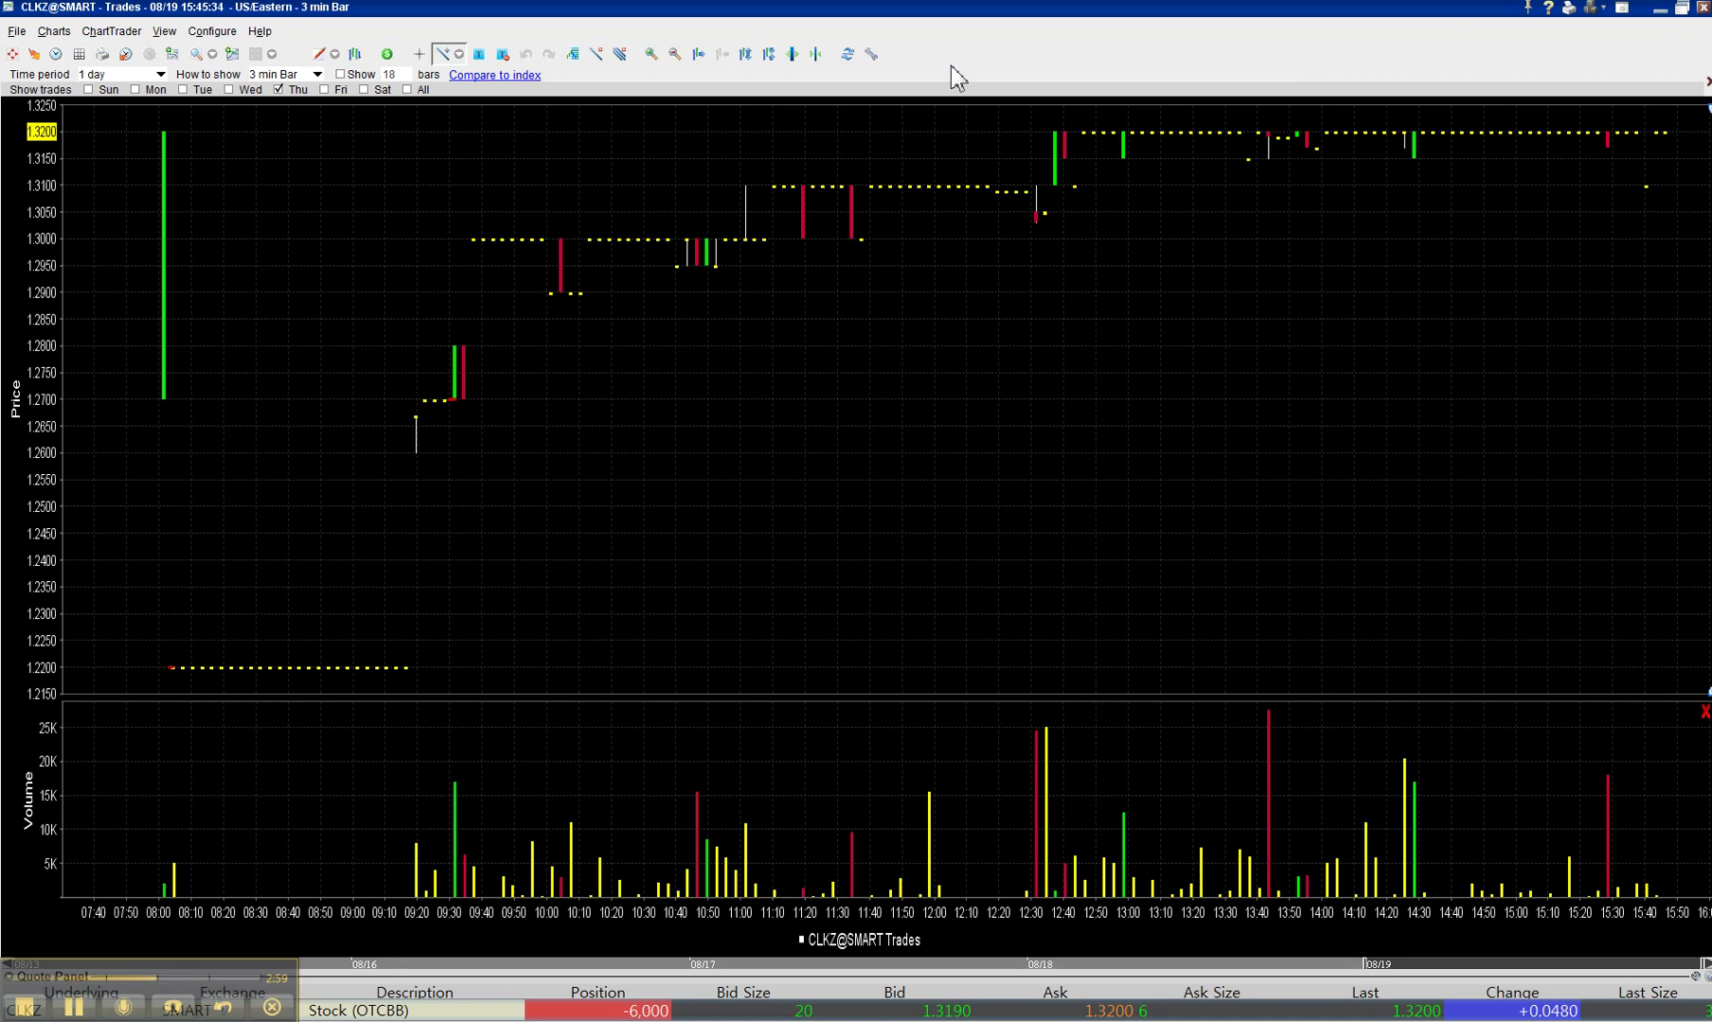
Step: Close the CLKZ chart and open SMCE's 3-minute intraday chart
{"action": "left_click", "coordinate": [1702, 10]}
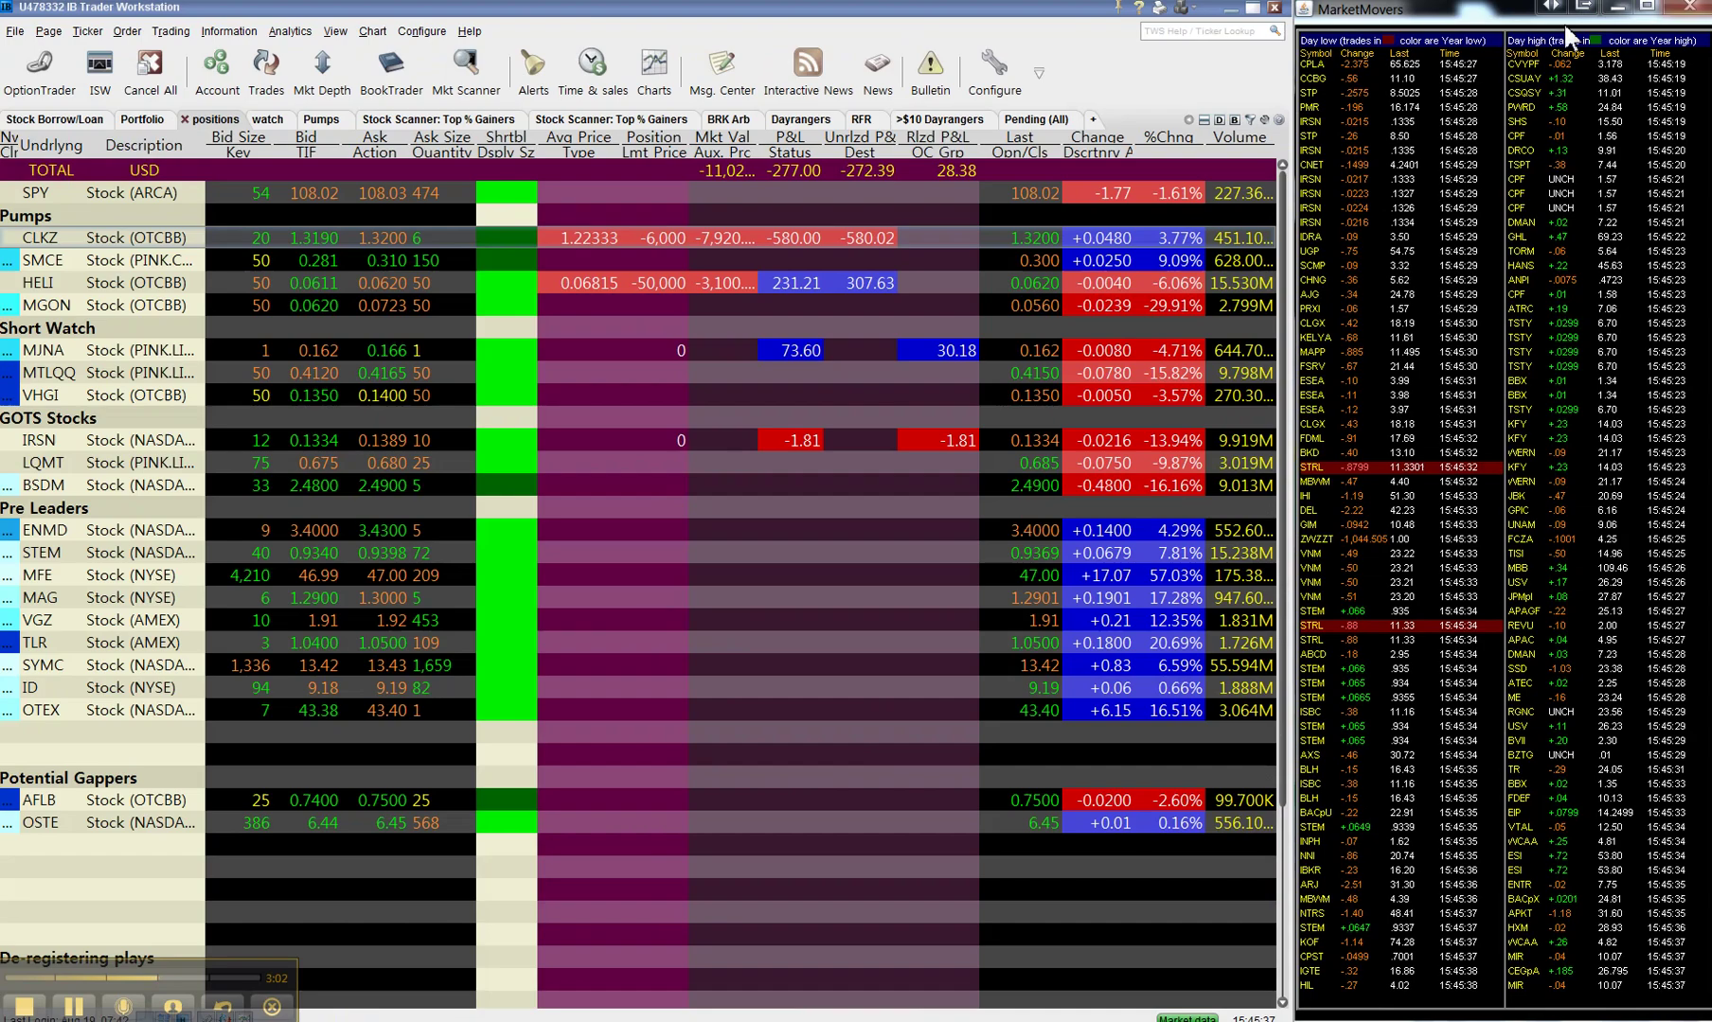
{"action": "left_click", "coordinate": [176, 261]}
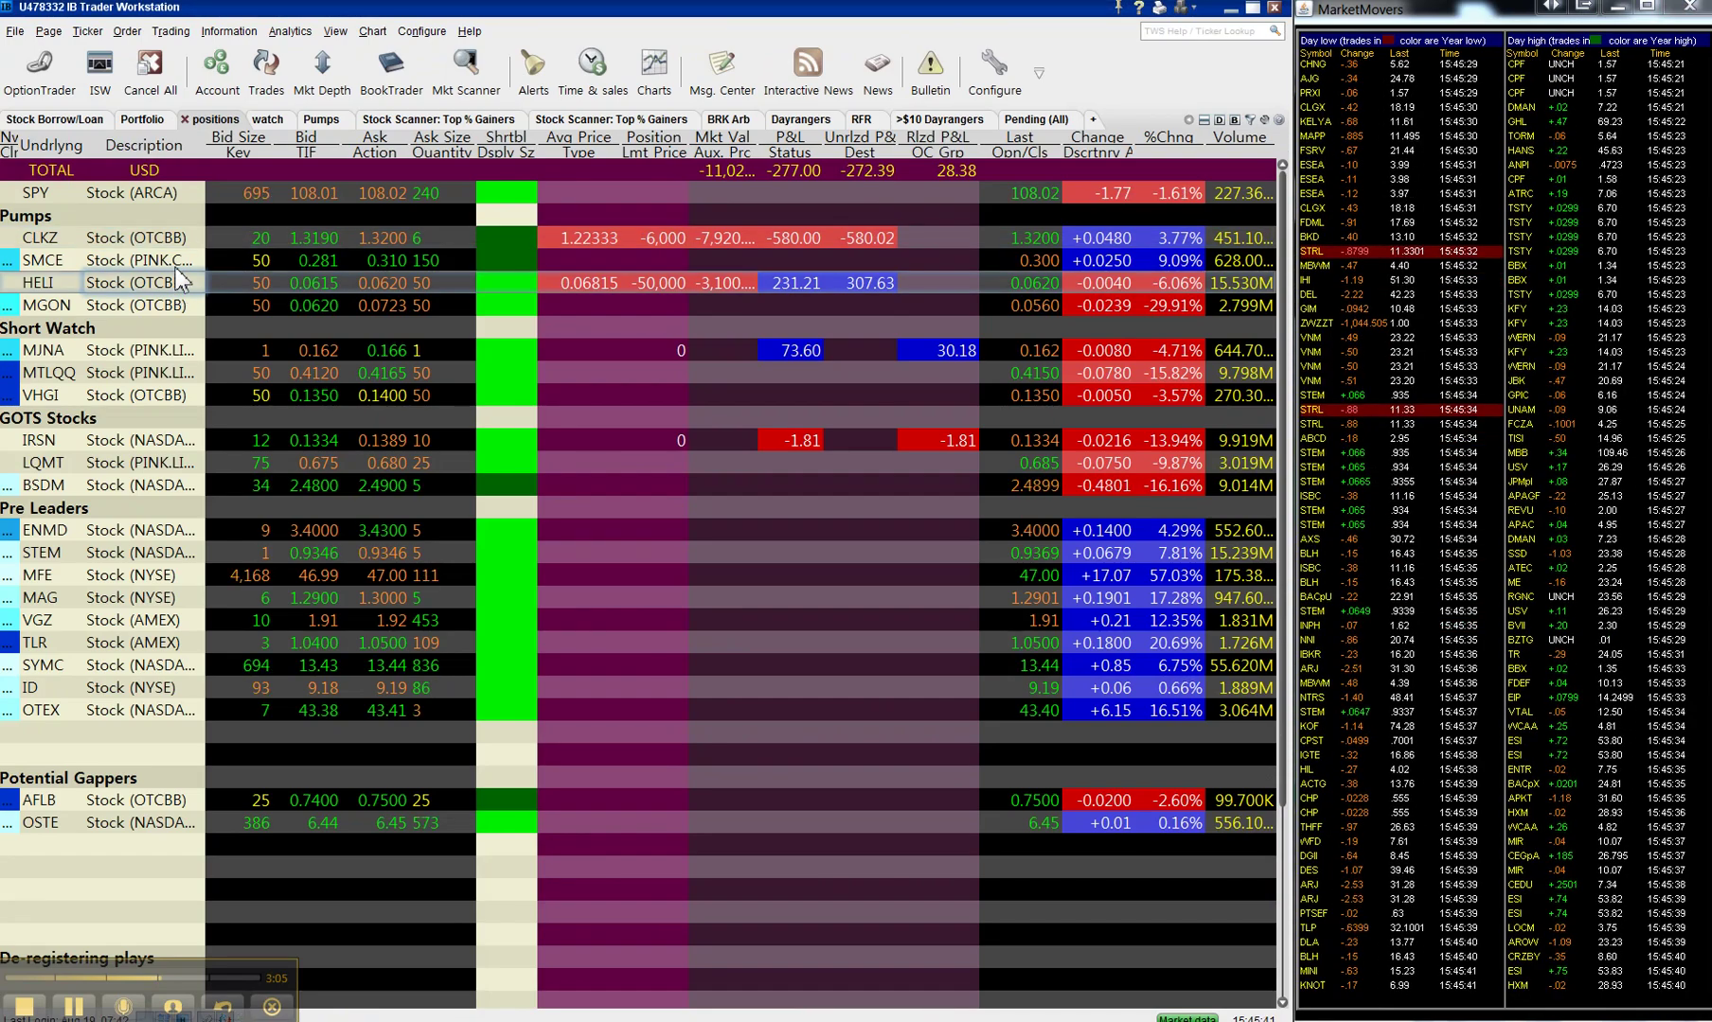
{"action": "double_click", "coordinate": [1071, 257]}
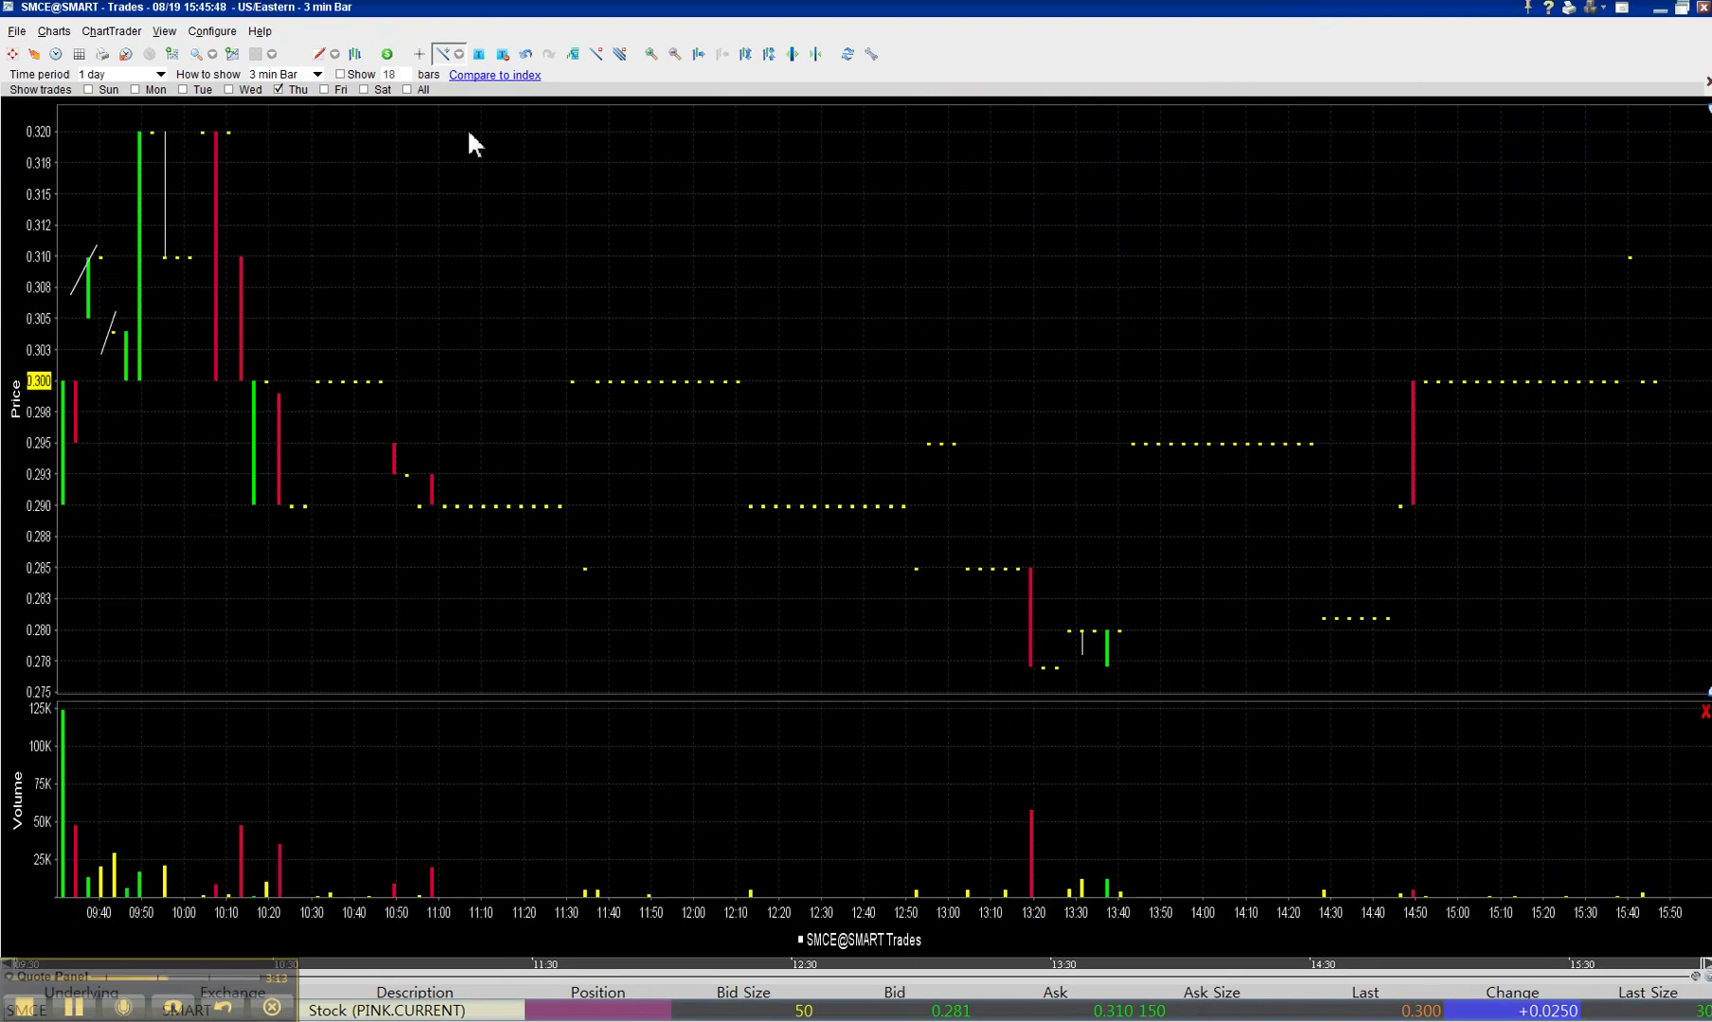
Step: Close the SMCE chart and open HELI's 3-minute intraday chart
{"action": "left_click", "coordinate": [1701, 8]}
{"action": "left_click", "coordinate": [134, 282]}
{"action": "double_click", "coordinate": [133, 282]}
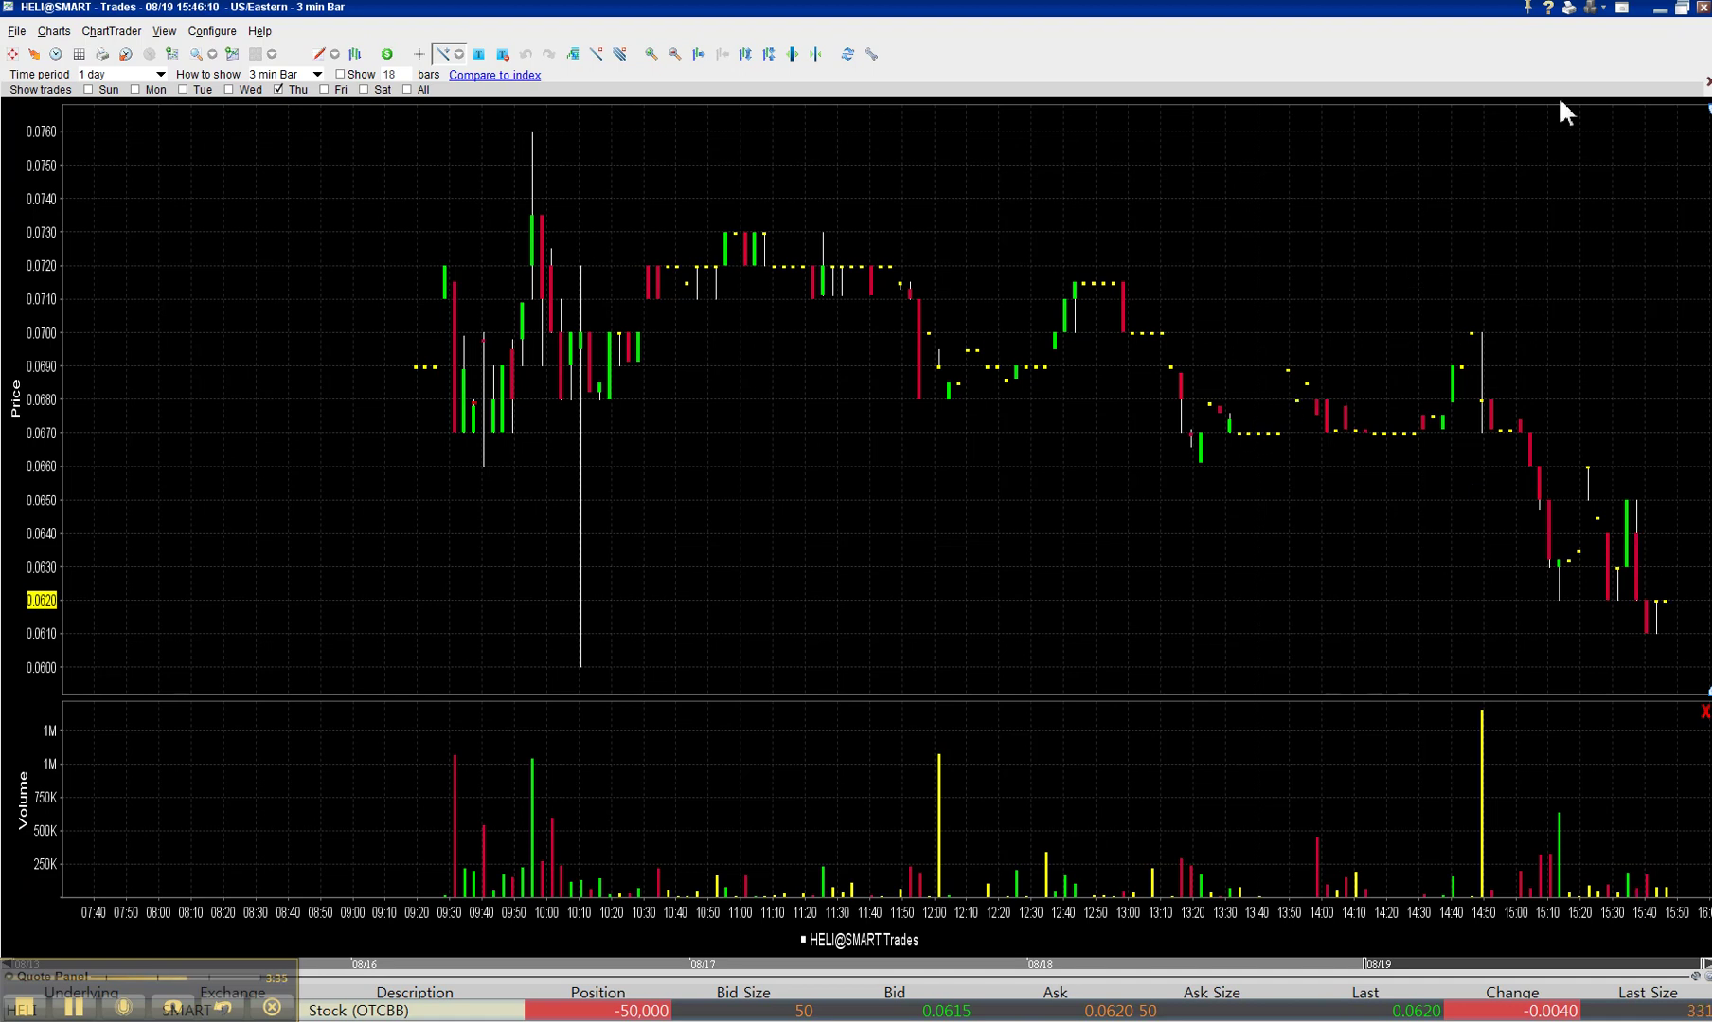
Step: Close the HELI chart and open MJNA's 3-minute chart full screen
{"action": "left_click", "coordinate": [1701, 9]}
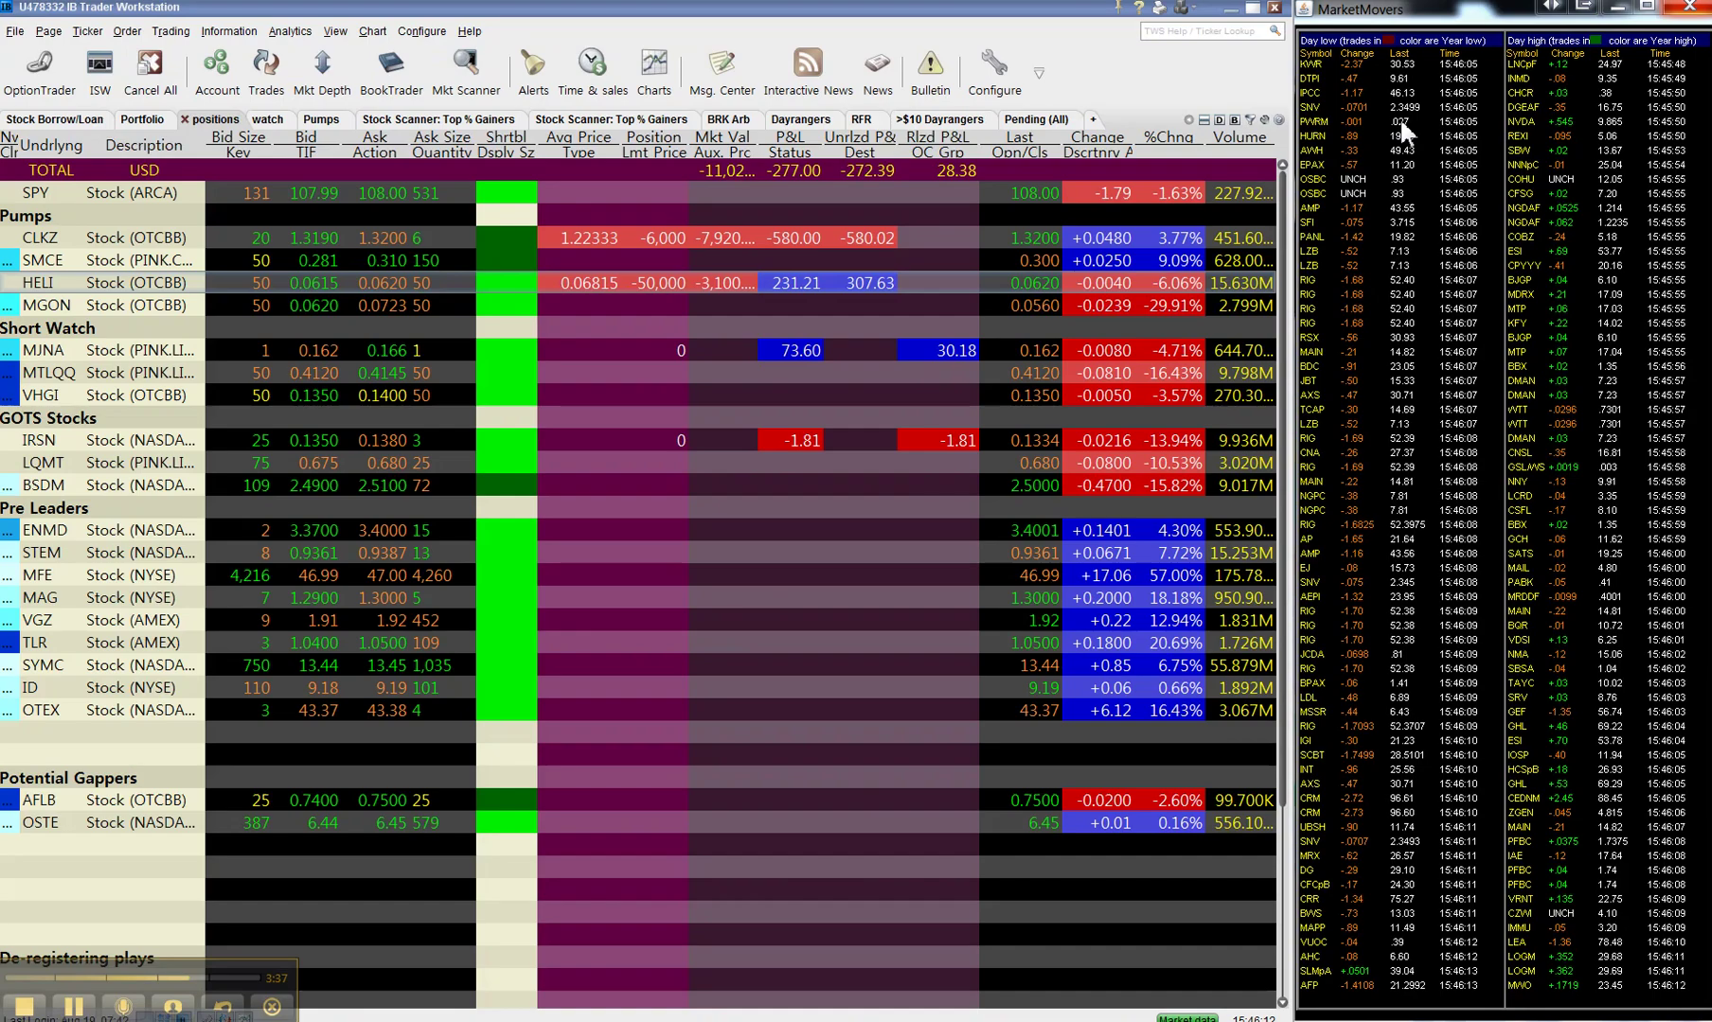
{"action": "left_click", "coordinate": [244, 350]}
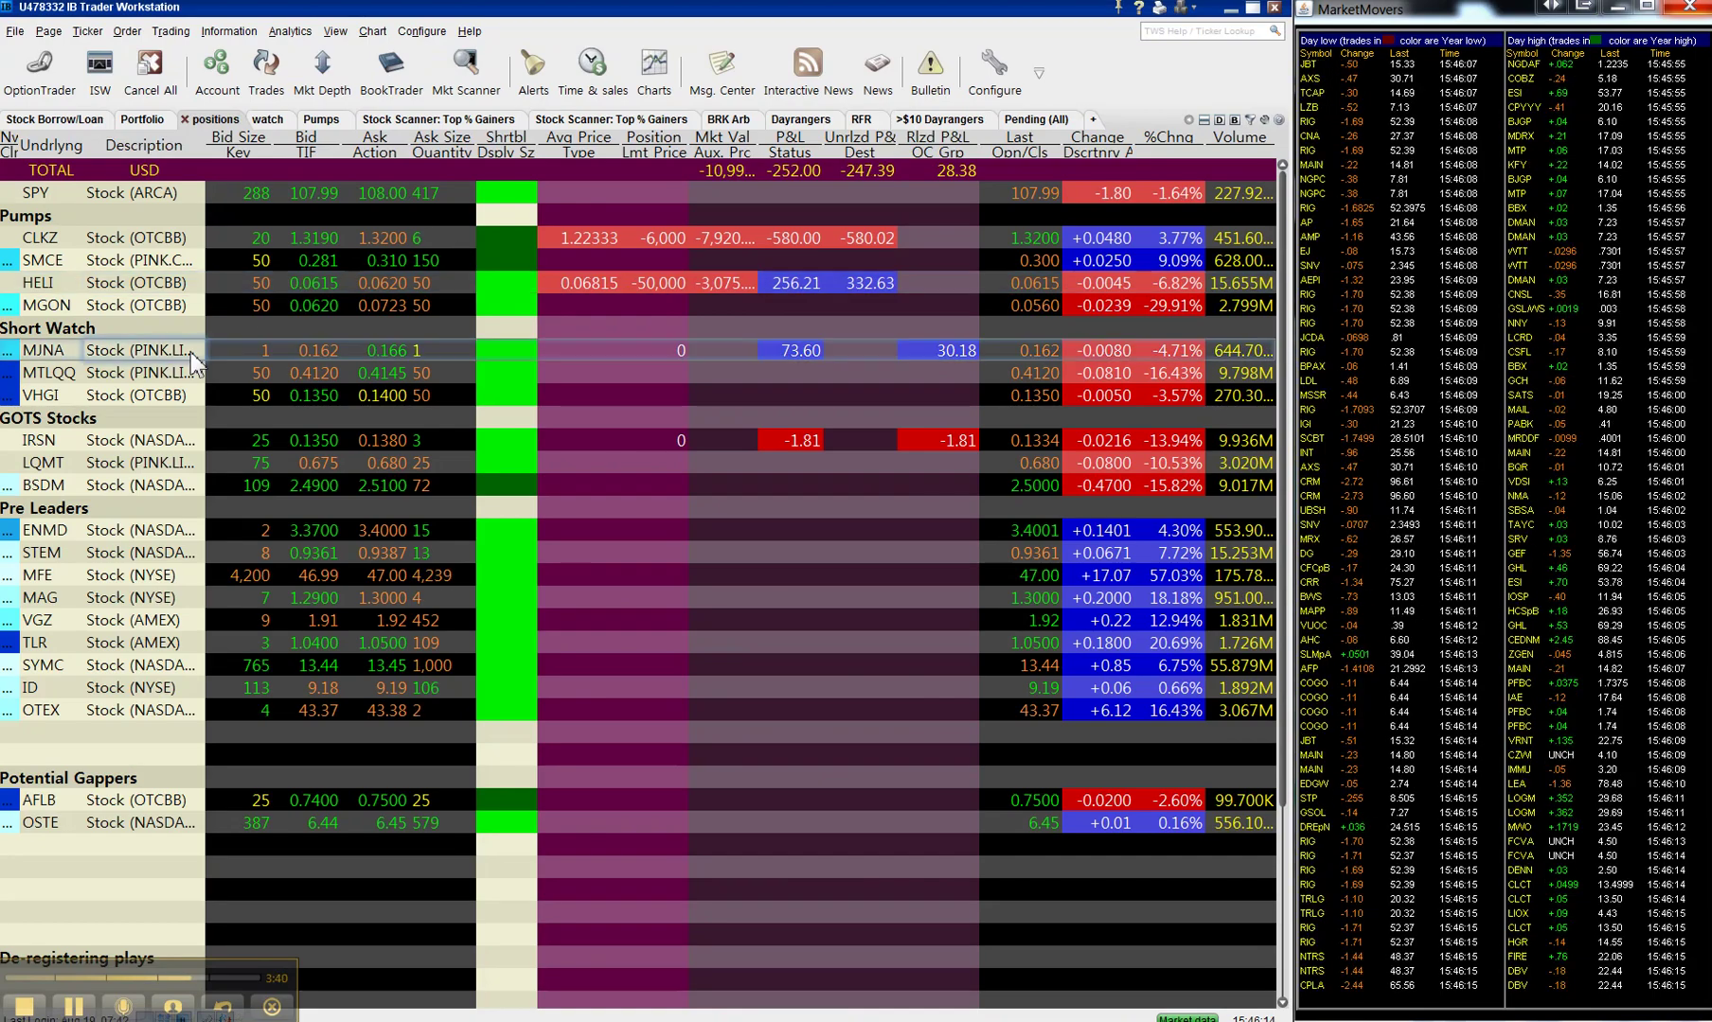
{"action": "double_click", "coordinate": [762, 381]}
{"action": "double_click", "coordinate": [1552, 128]}
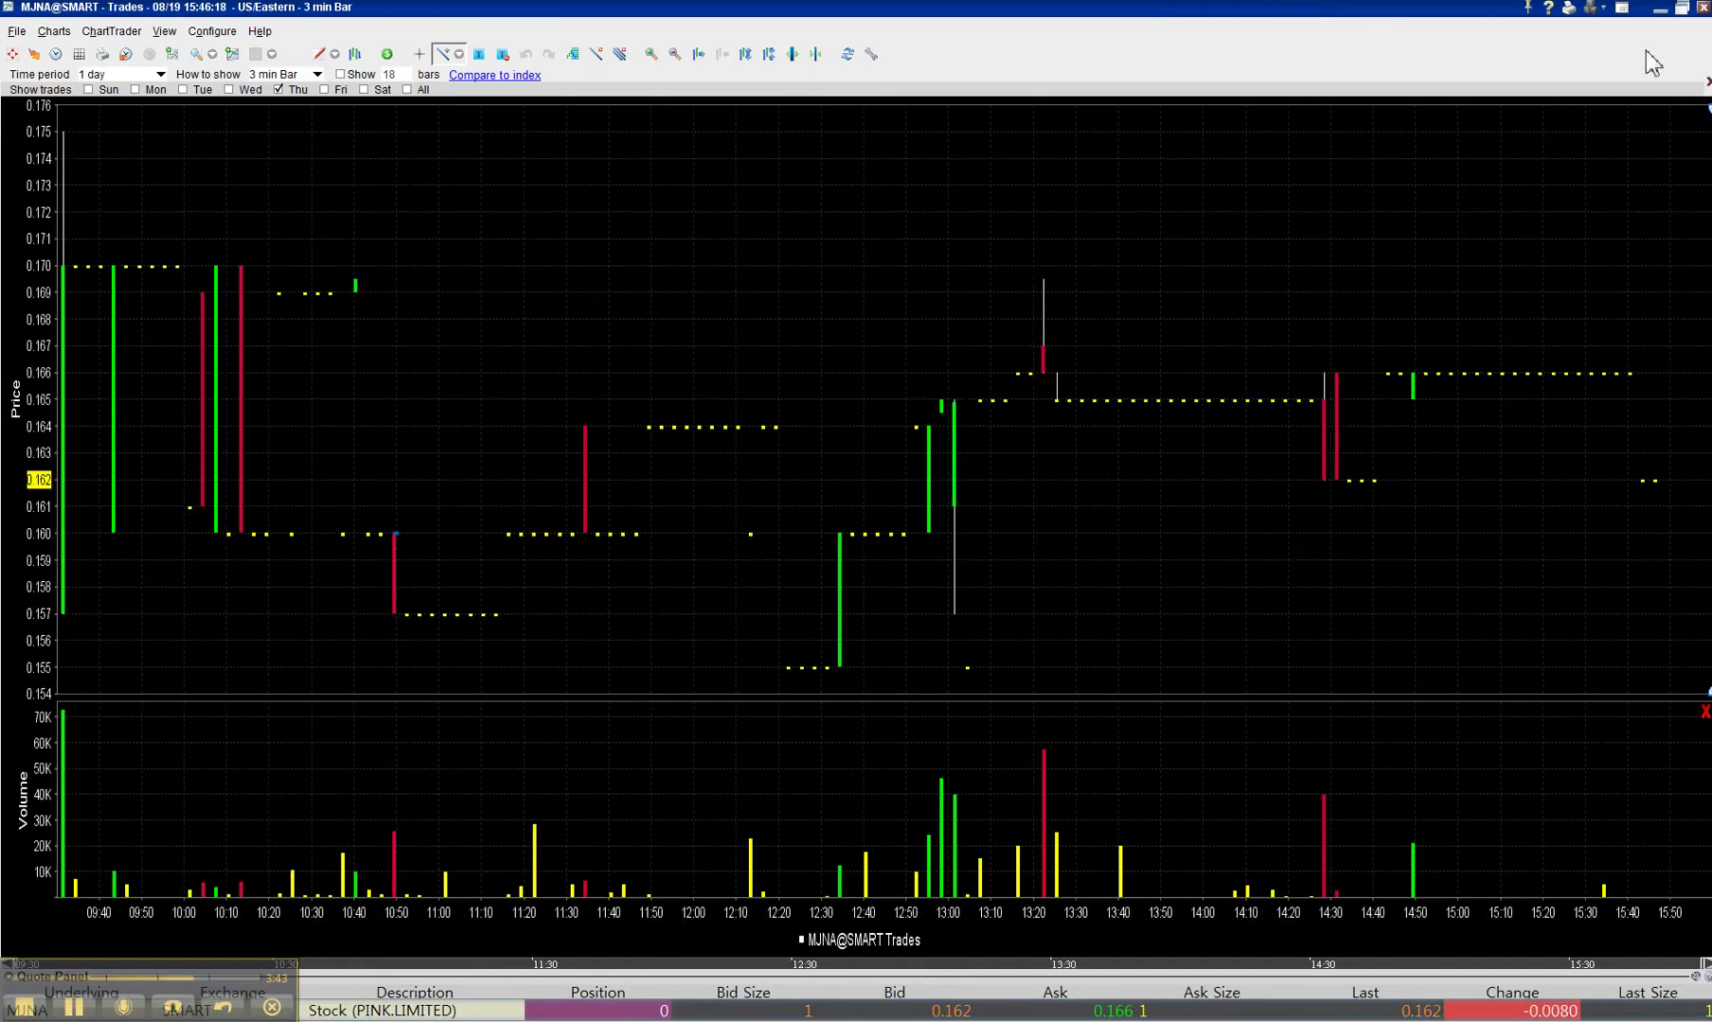
Step: Close the MJNA chart, then review and close IRSN's 3-minute chart
{"action": "left_click", "coordinate": [1701, 8]}
{"action": "left_click", "coordinate": [158, 440]}
{"action": "double_click", "coordinate": [159, 440]}
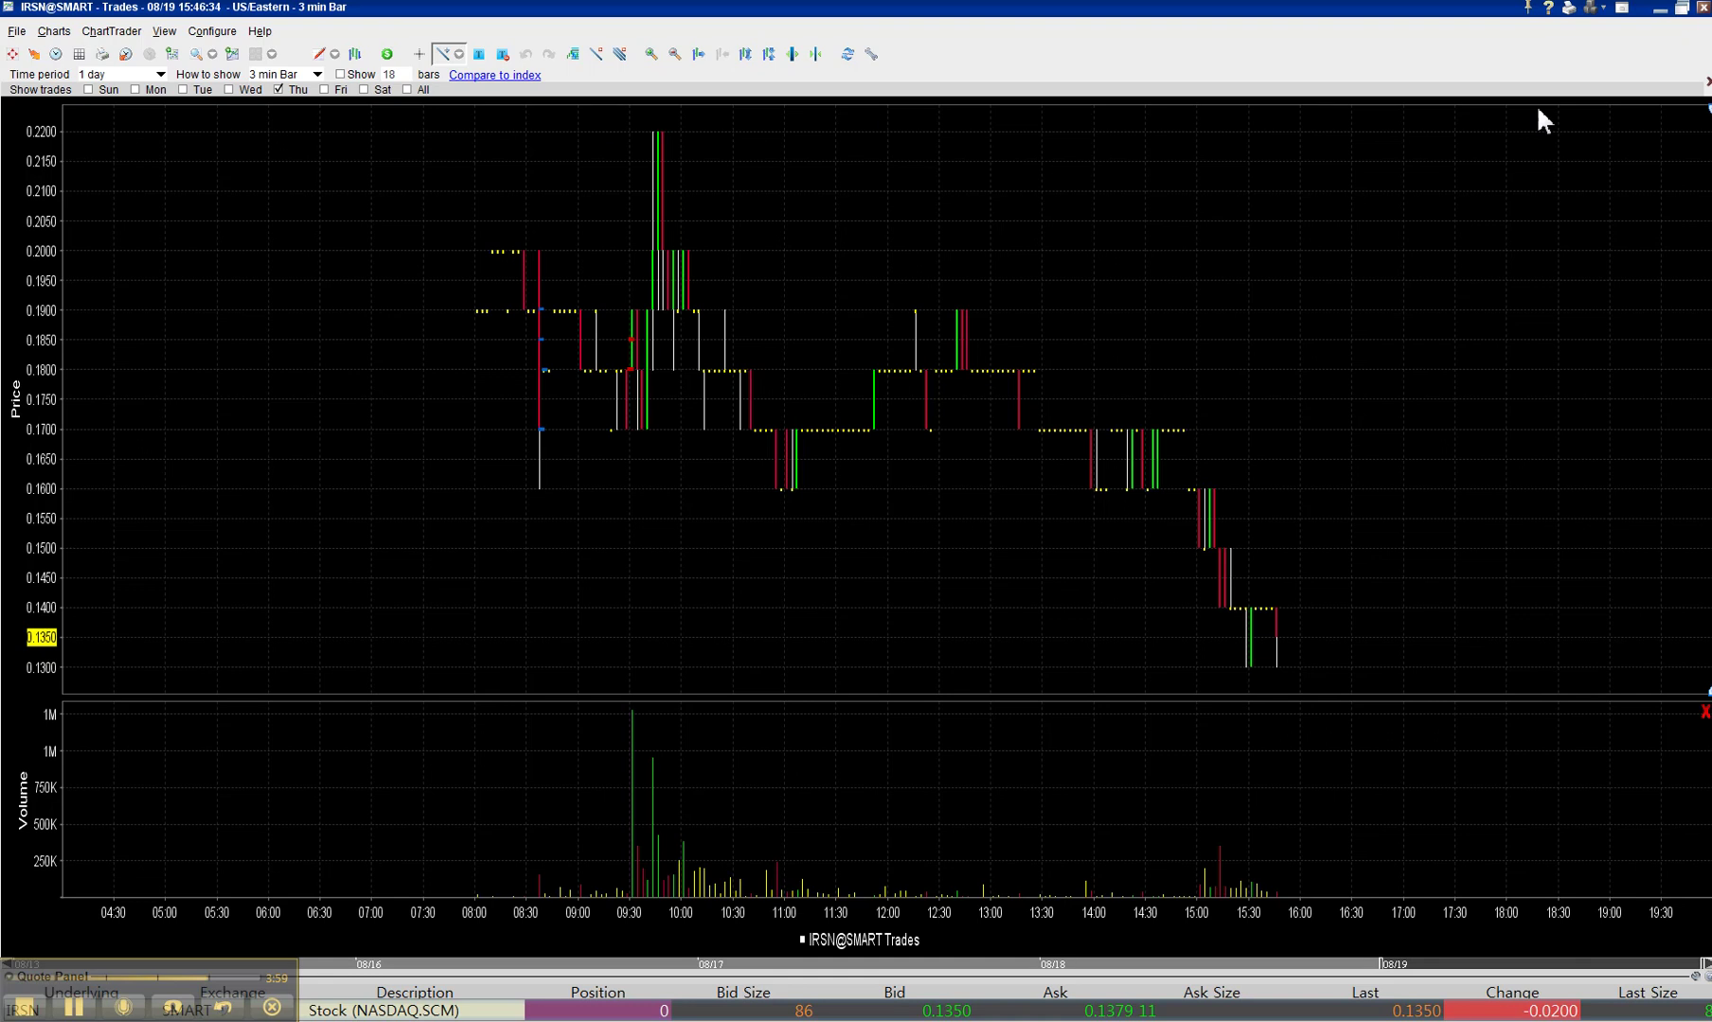
{"action": "left_click", "coordinate": [1701, 11]}
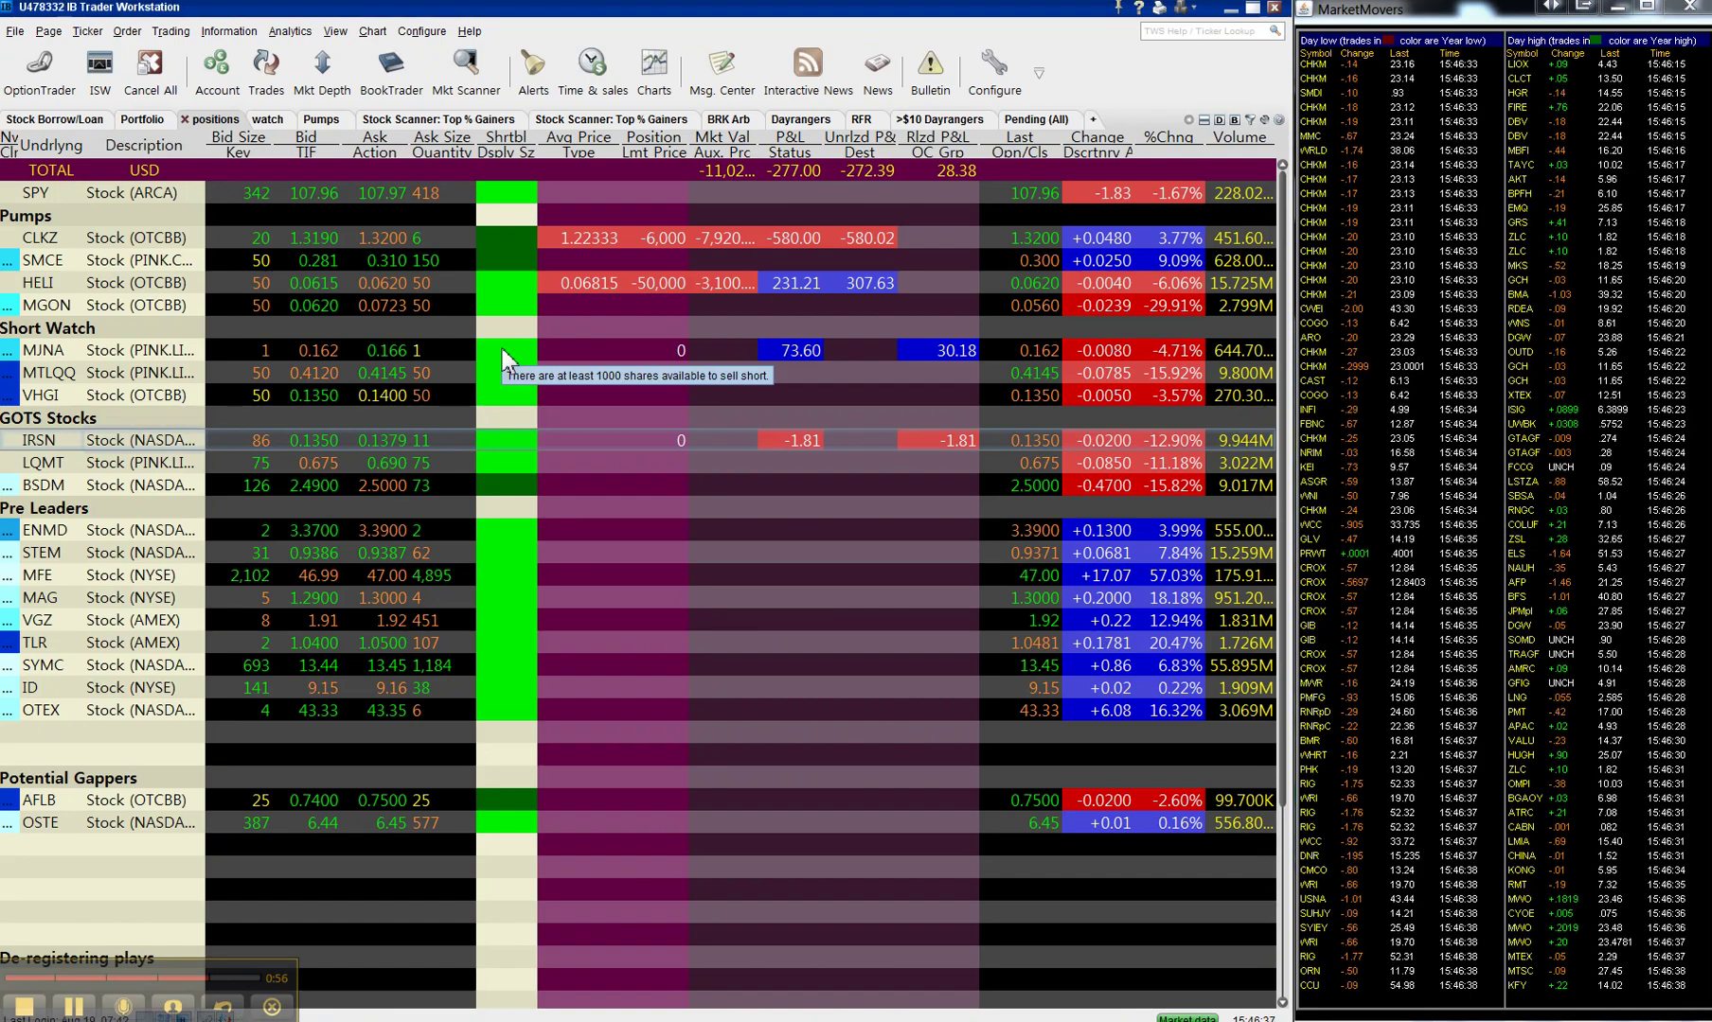